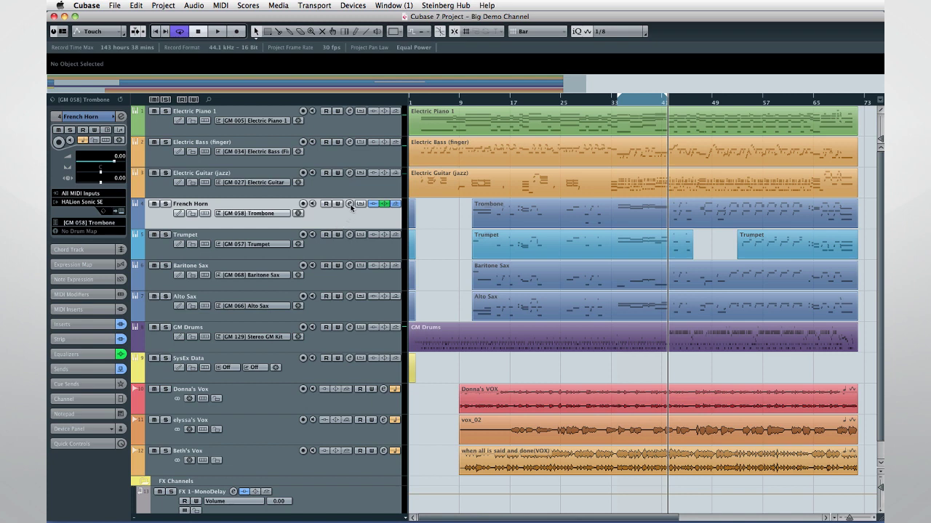
Step: Open the French Horn Channel Settings window and minimize the project window behind it
{"action": "left_click", "coordinate": [349, 204]}
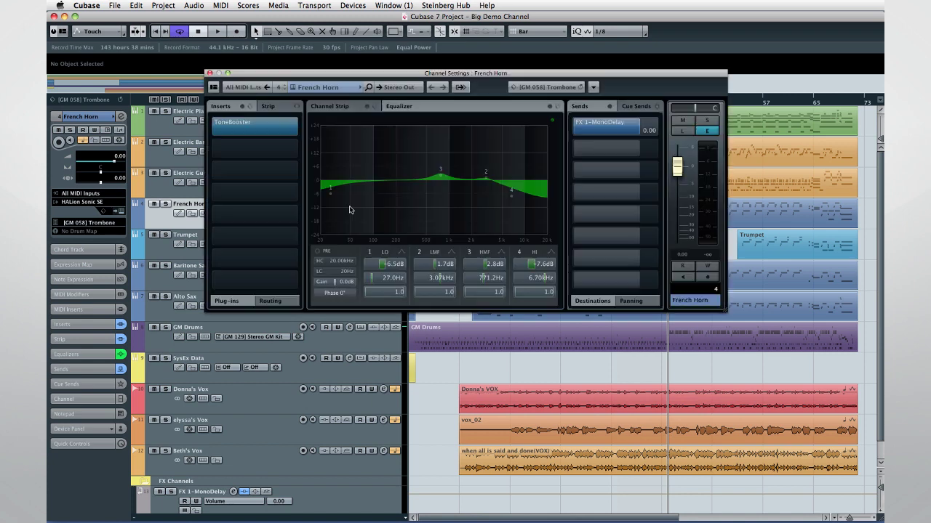
{"action": "left_click", "coordinate": [65, 15]}
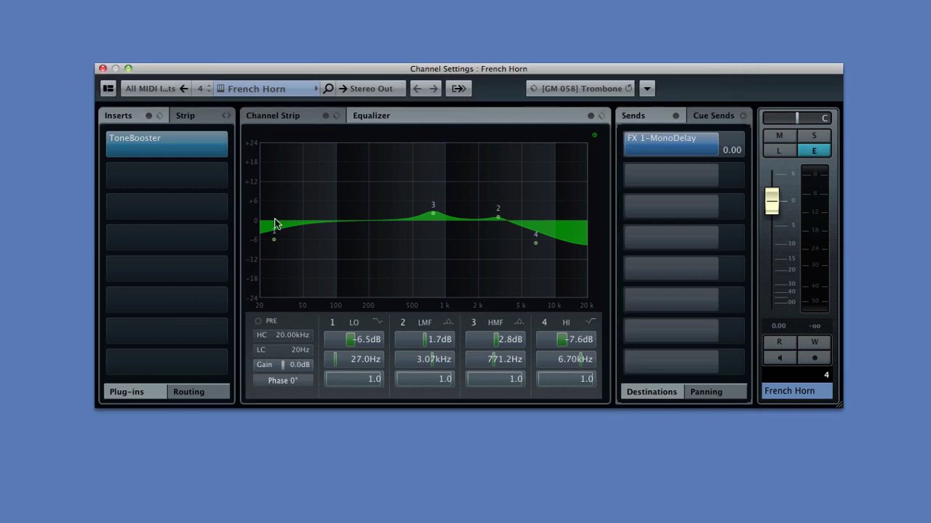
Step: Browse the MIDI input list and step through the channels, returning to French Horn
{"action": "left_click", "coordinate": [182, 89]}
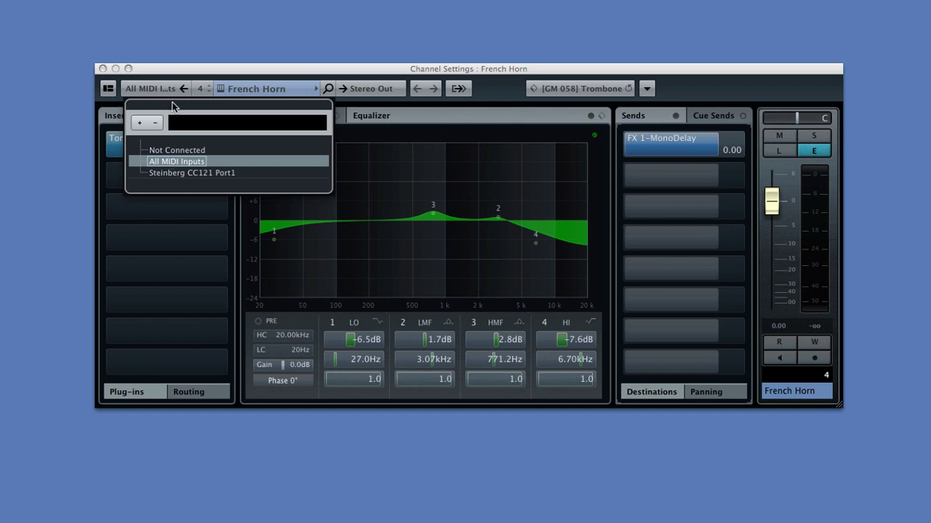
{"action": "left_click", "coordinate": [182, 89]}
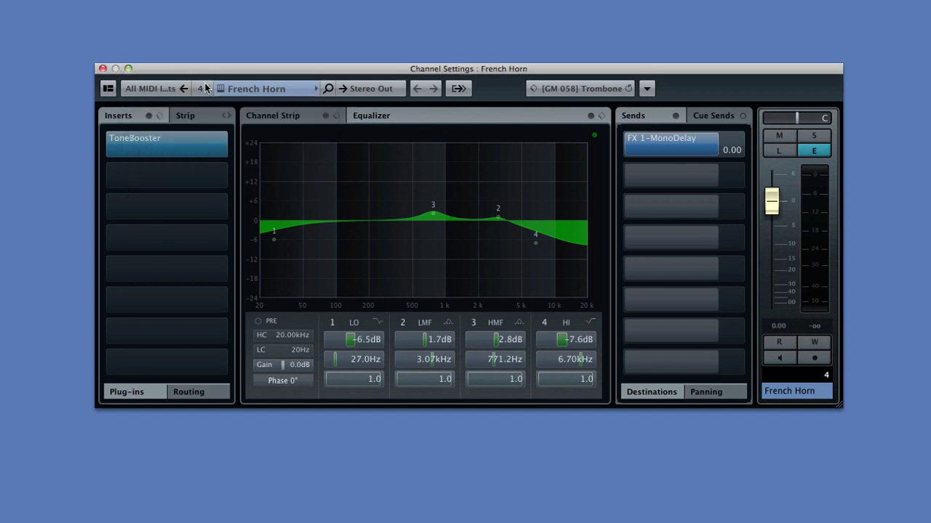
{"action": "left_click", "coordinate": [209, 87]}
{"action": "left_click", "coordinate": [209, 88]}
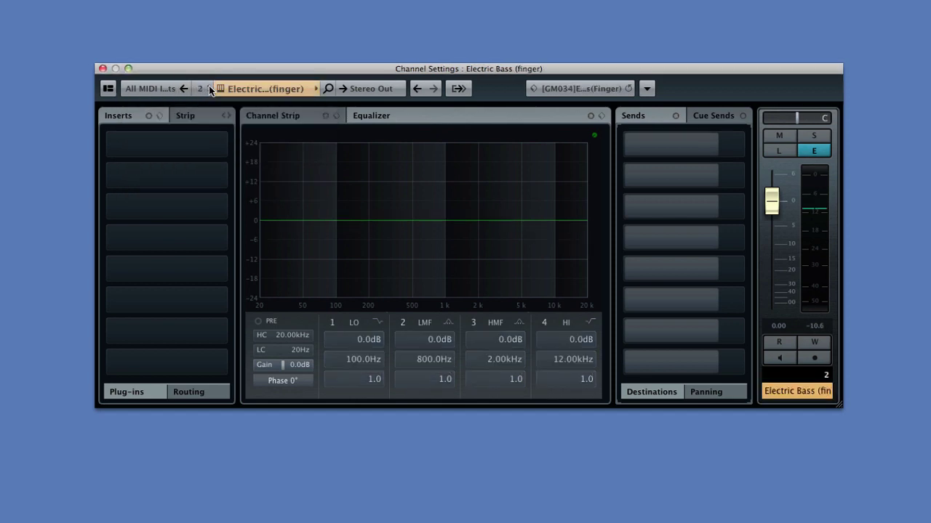
{"action": "left_click", "coordinate": [209, 89]}
{"action": "left_click", "coordinate": [209, 89]}
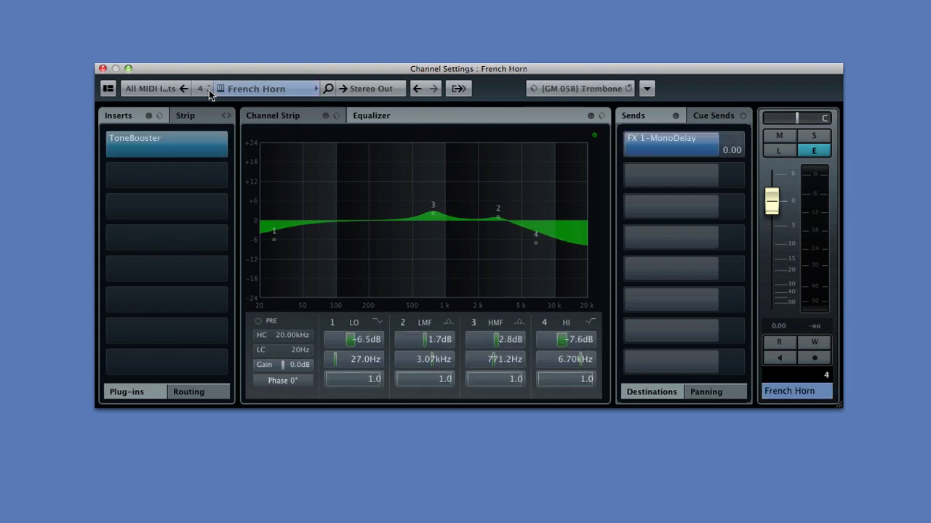
{"action": "left_click", "coordinate": [209, 86]}
{"action": "left_click", "coordinate": [208, 86]}
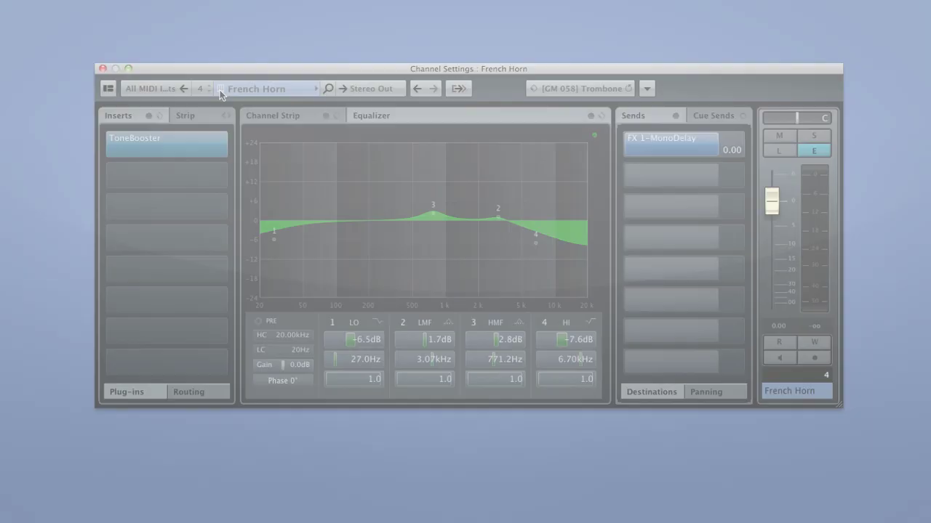
Step: Open the HALion Sonic SE instrument, keep the name unchanged and colour French Horn yellow
{"action": "left_click", "coordinate": [221, 91]}
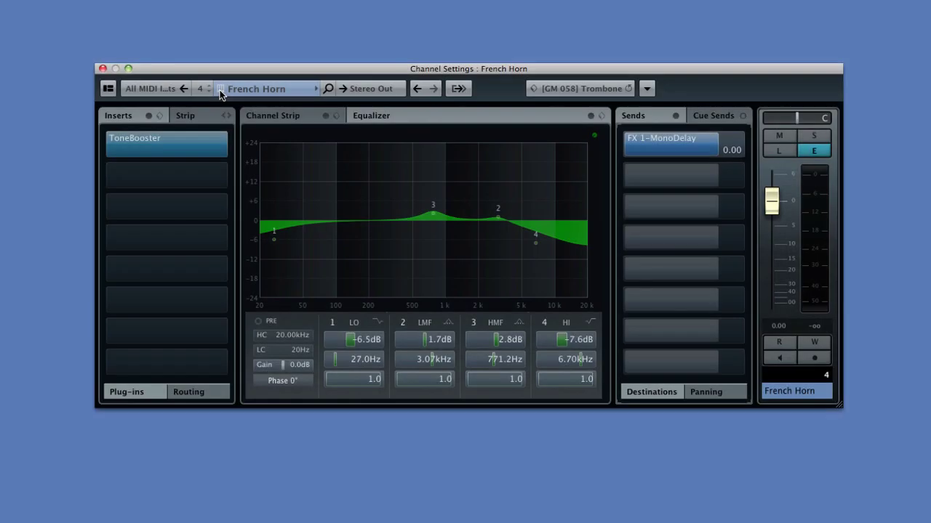
{"action": "double_click", "coordinate": [300, 87]}
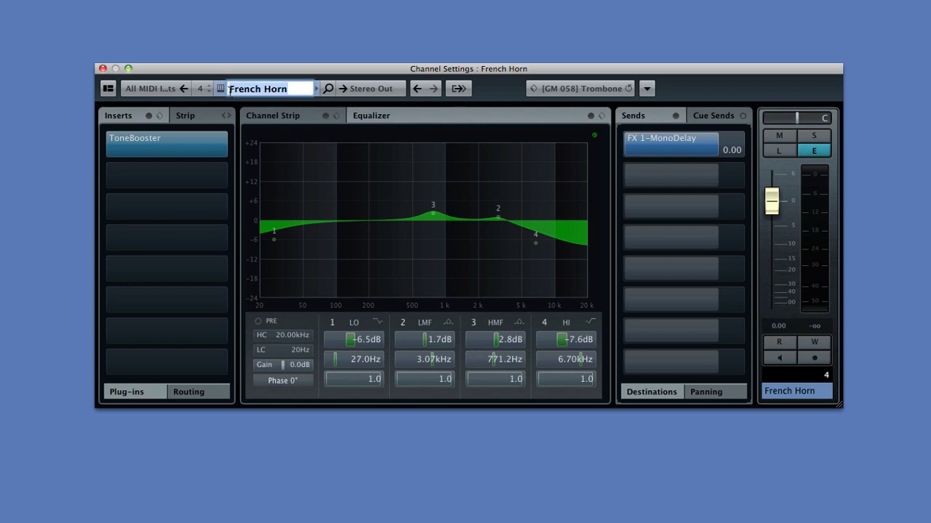
{"action": "left_click", "coordinate": [301, 90]}
{"action": "left_click", "coordinate": [318, 89]}
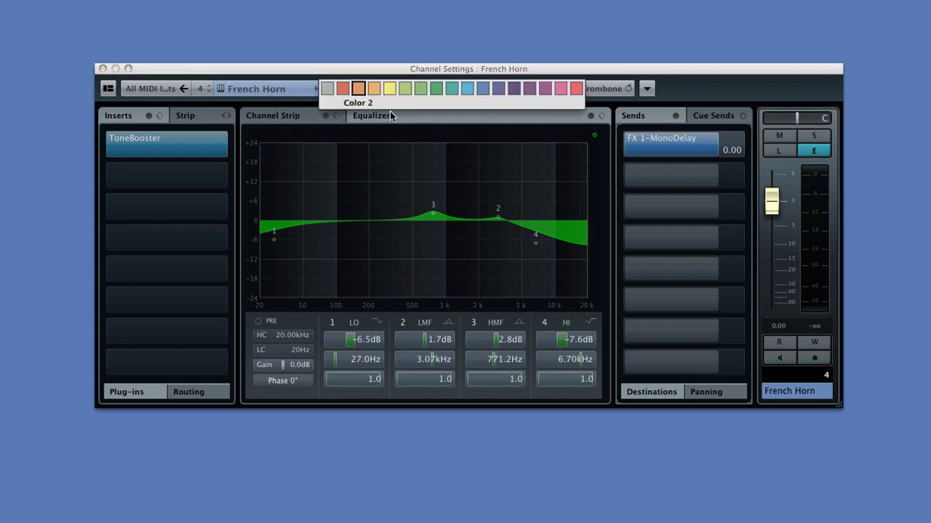
{"action": "left_click", "coordinate": [386, 89]}
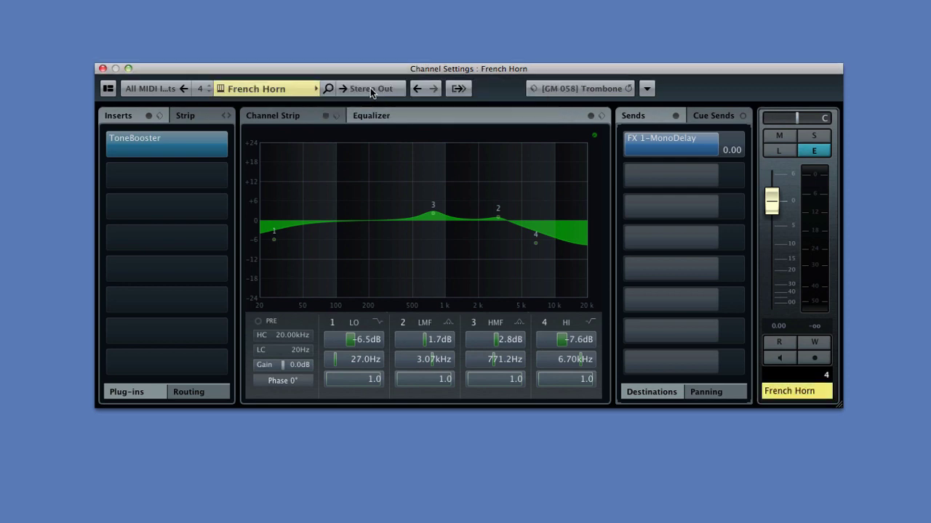
Step: Check the channel search list, then show the Stereo Out output strip beside French Horn
{"action": "left_click", "coordinate": [328, 90]}
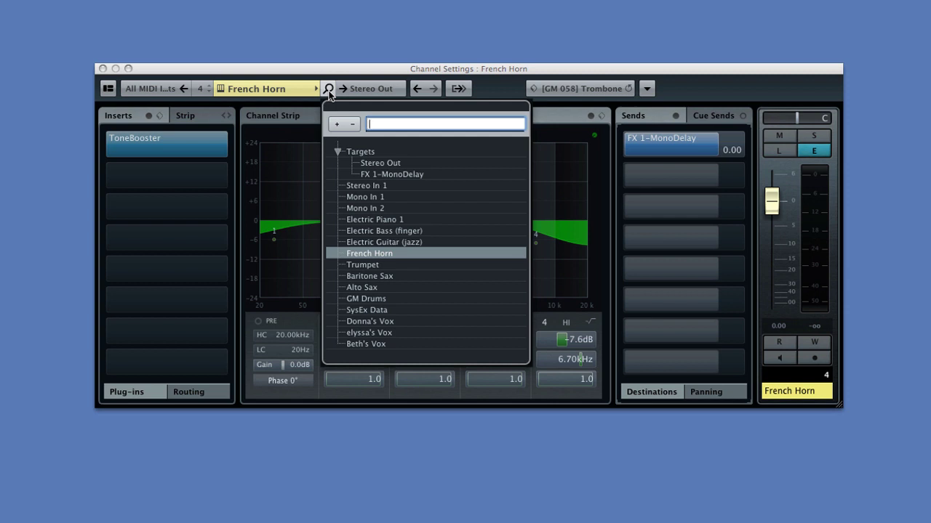
{"action": "left_click", "coordinate": [329, 94]}
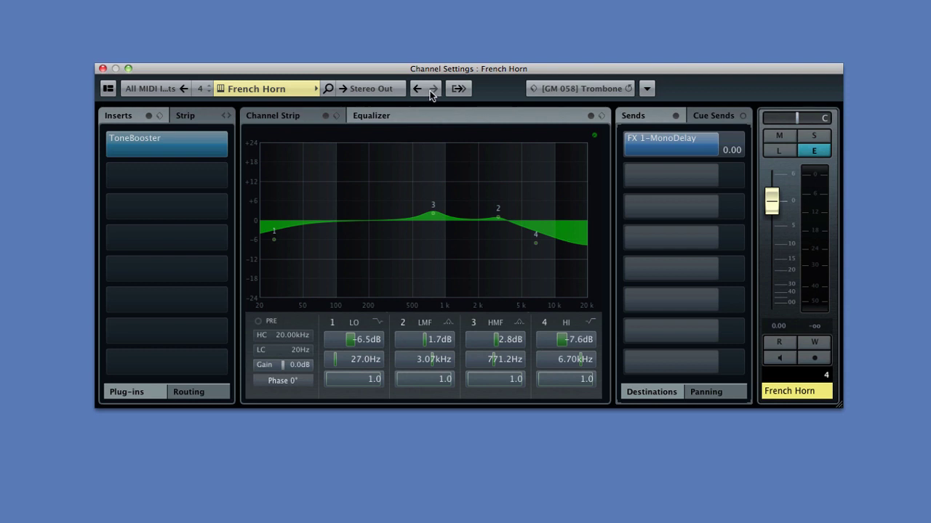
{"action": "left_click", "coordinate": [455, 93]}
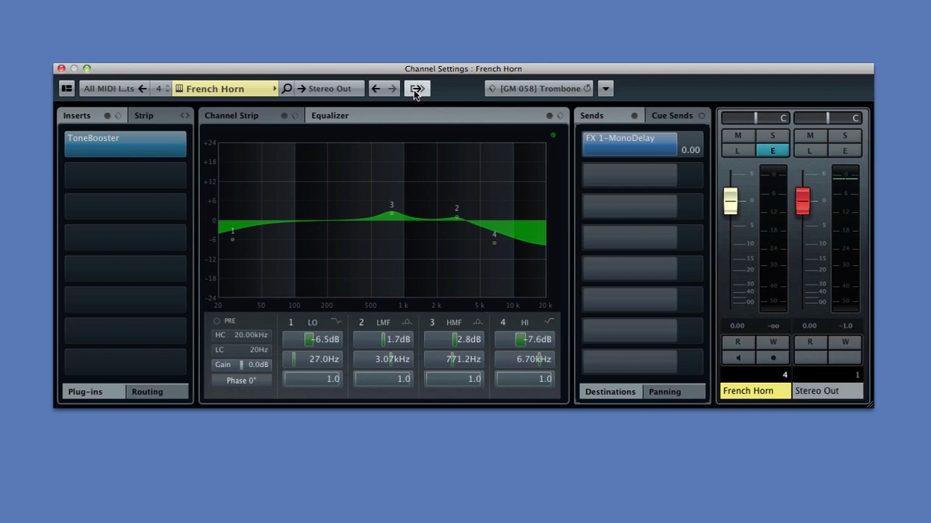
Step: Look through the track preset and channel settings menus without changing anything
{"action": "left_click", "coordinate": [491, 89]}
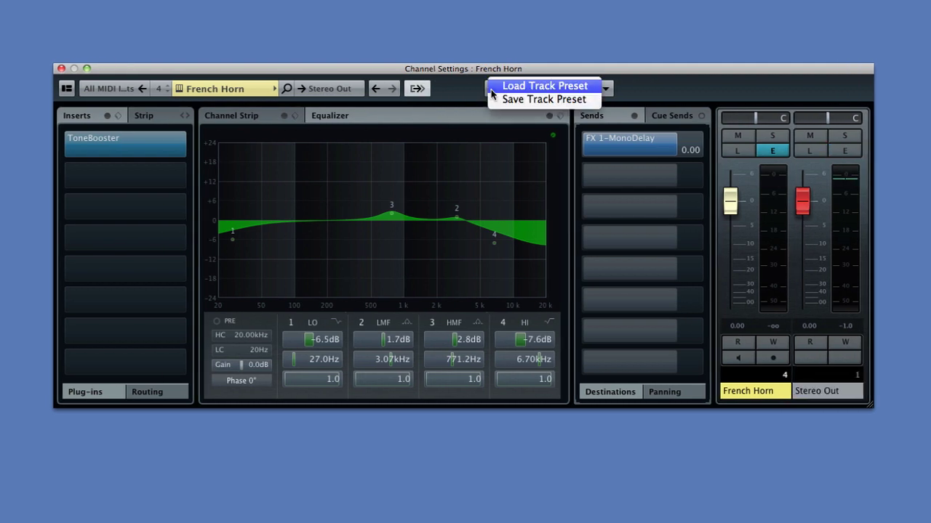
{"action": "key", "text": "Escape"}
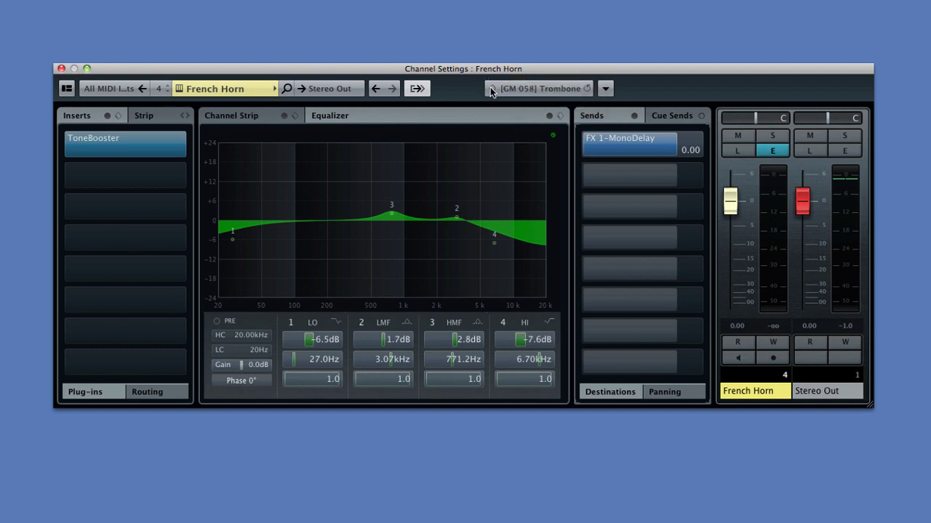
{"action": "left_click", "coordinate": [602, 88]}
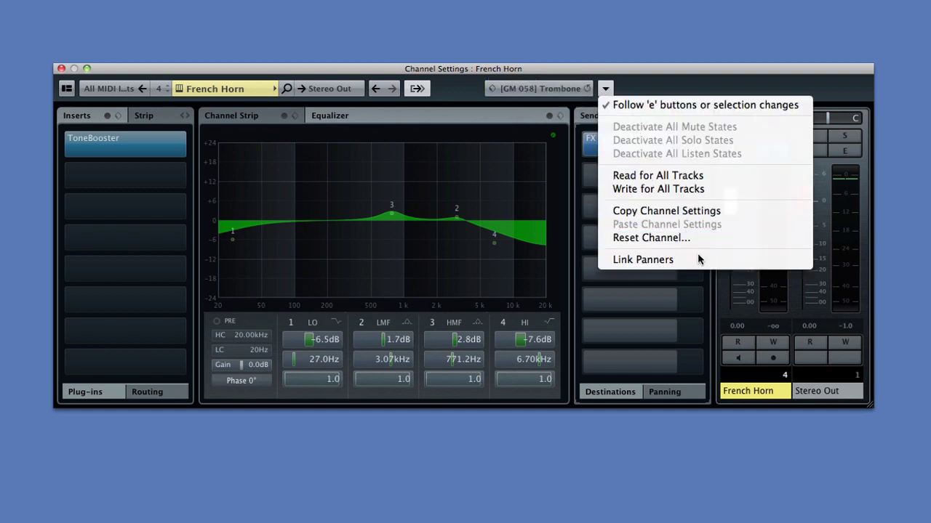
{"action": "left_click", "coordinate": [666, 86]}
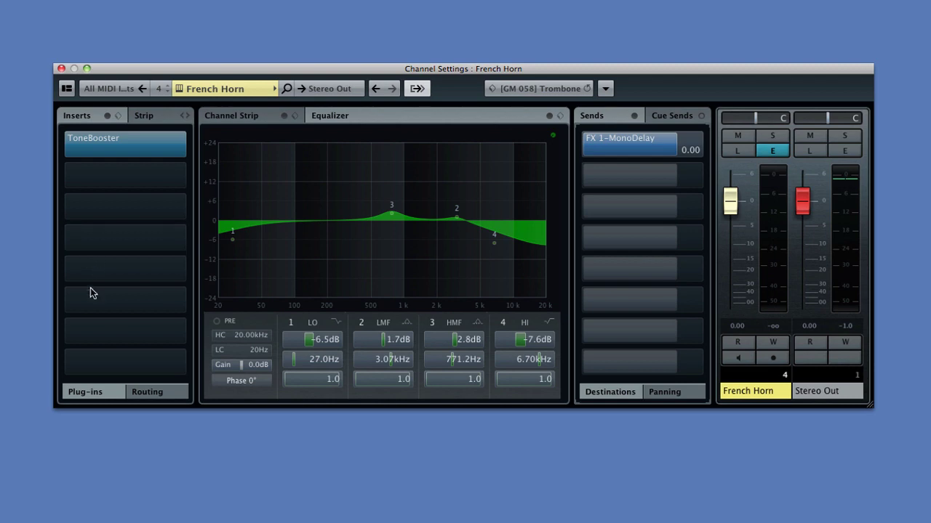
Step: Check the insert chain preset menu and leave insert slot 2 as No Effect
{"action": "left_click", "coordinate": [118, 116]}
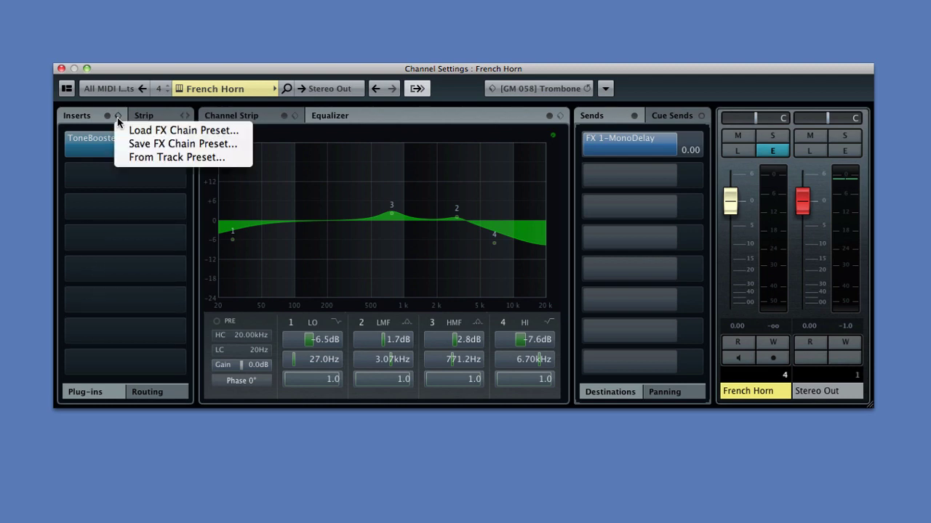
{"action": "left_click", "coordinate": [118, 120]}
{"action": "left_click", "coordinate": [80, 175]}
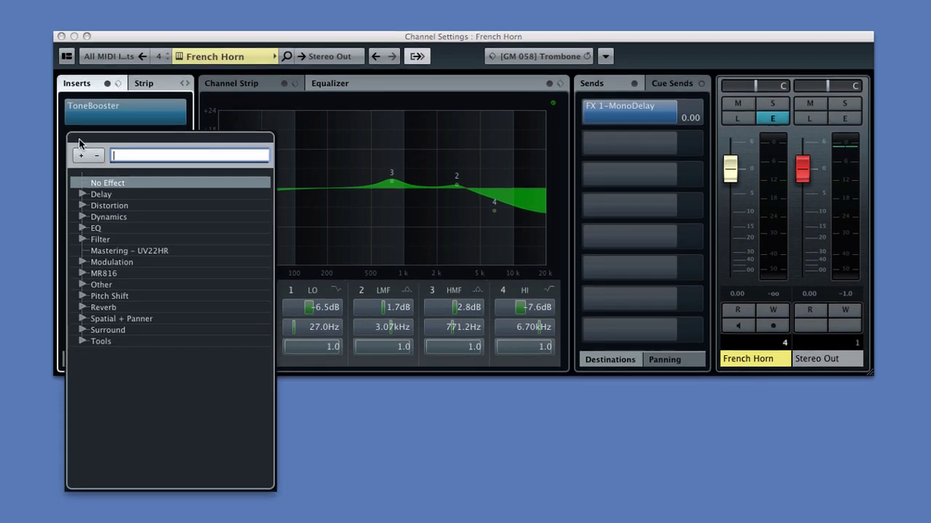
{"action": "left_click", "coordinate": [100, 174]}
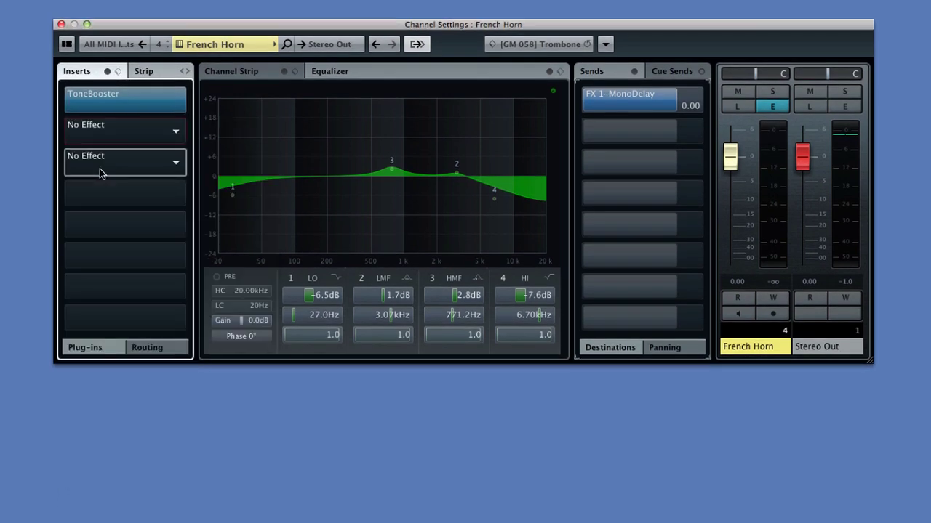
Step: Switch inserts to routing view and confirm ToneBooster's left/right routing unchanged
{"action": "left_click", "coordinate": [142, 348]}
{"action": "double_click", "coordinate": [140, 104]}
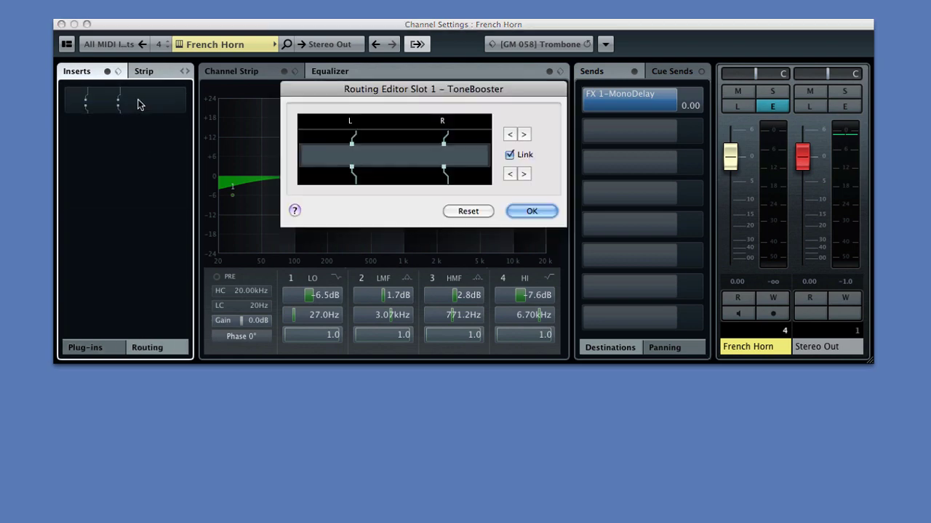
{"action": "left_click", "coordinate": [513, 213]}
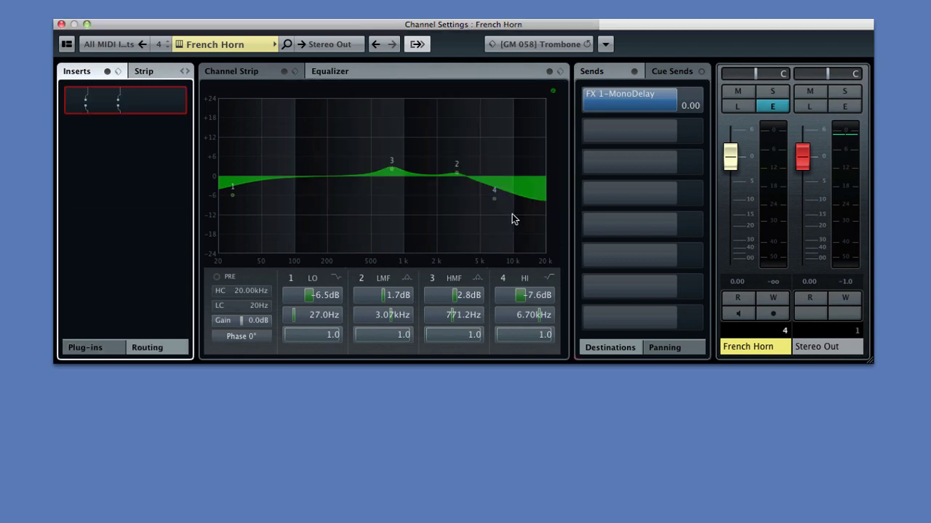
Step: Move the EQ module after Tape Saturation in the strip, and shift band 3 to about 325.6 Hz
{"action": "left_click", "coordinate": [144, 70]}
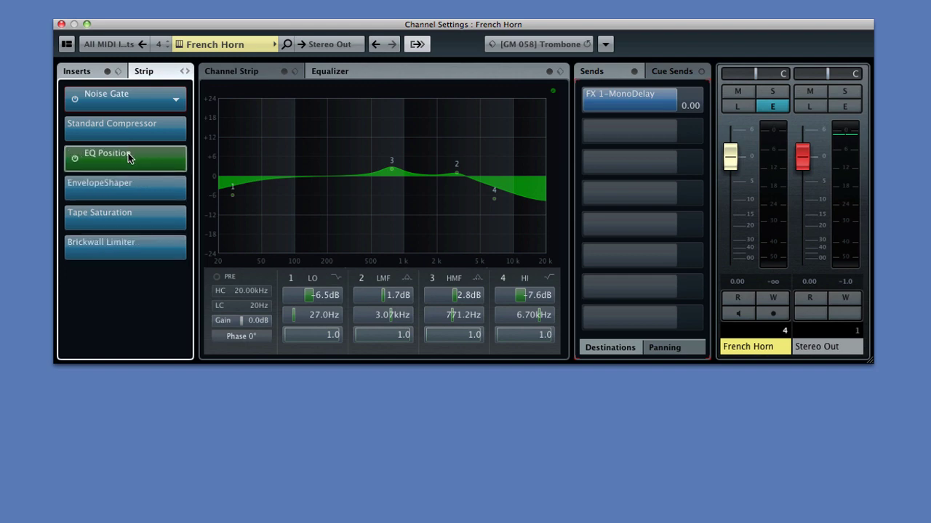
{"action": "left_click_drag", "start_coordinate": [129, 153], "coordinate": [117, 229]}
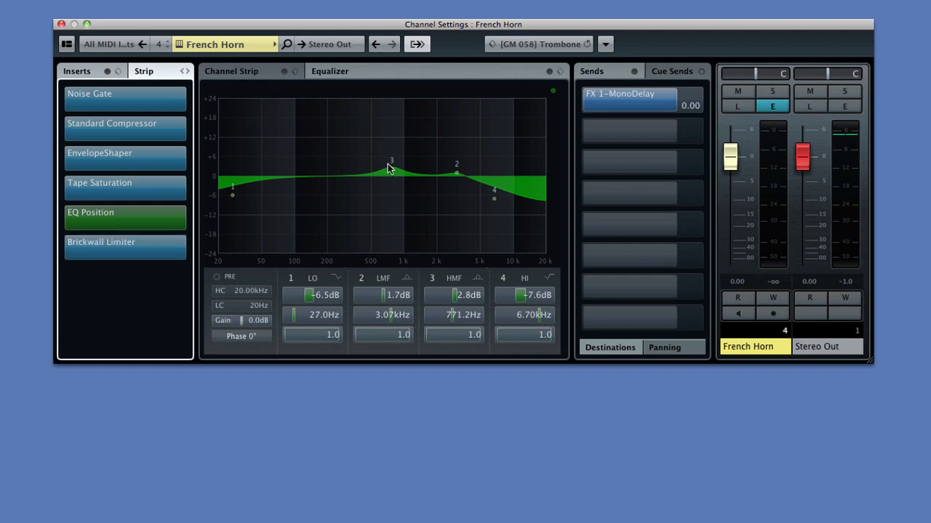
{"action": "left_click_drag", "start_coordinate": [390, 168], "coordinate": [349, 167]}
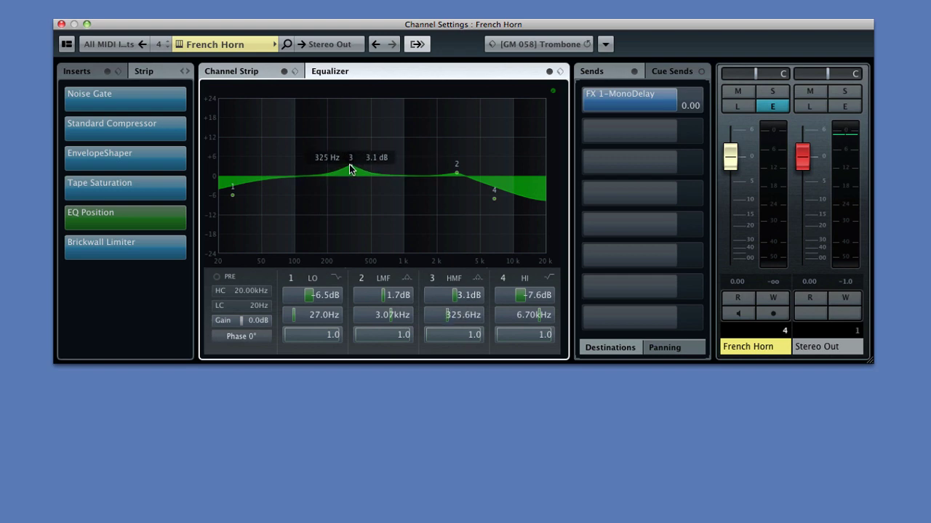
Step: Start playback, invert the phase to 180° and set EQ band 1 to Parametric I
{"action": "key", "text": "space"}
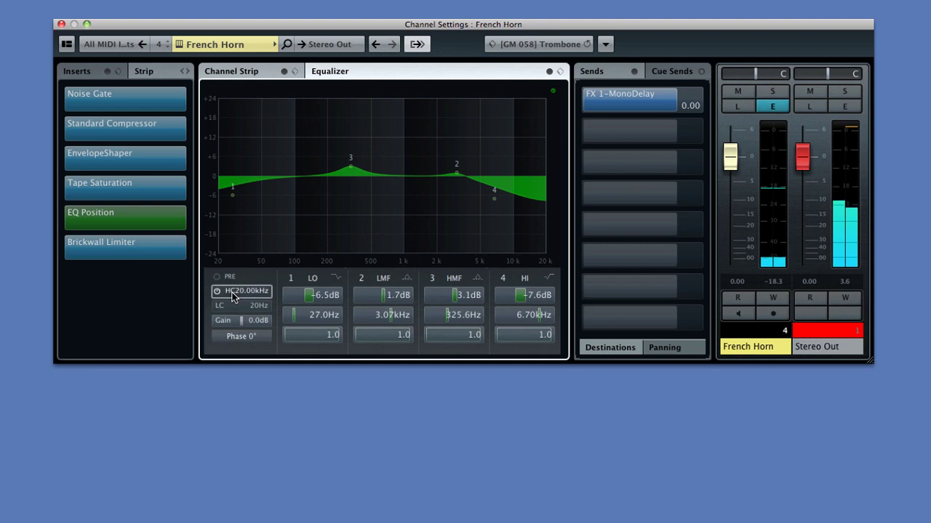
{"action": "left_click", "coordinate": [223, 333]}
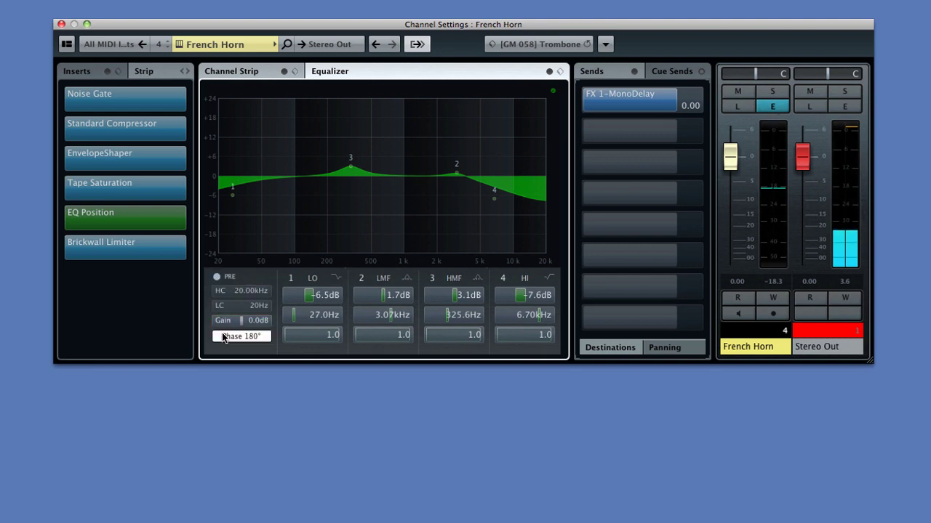
{"action": "left_click", "coordinate": [336, 278]}
{"action": "left_click", "coordinate": [339, 279]}
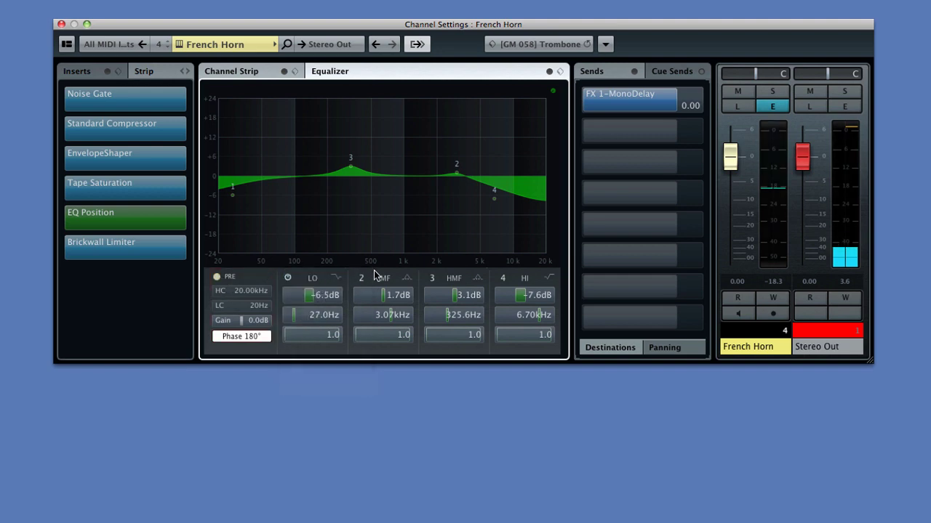
{"action": "scroll", "coordinate": [380, 295], "scroll_direction": "down", "scroll_amount": 5}
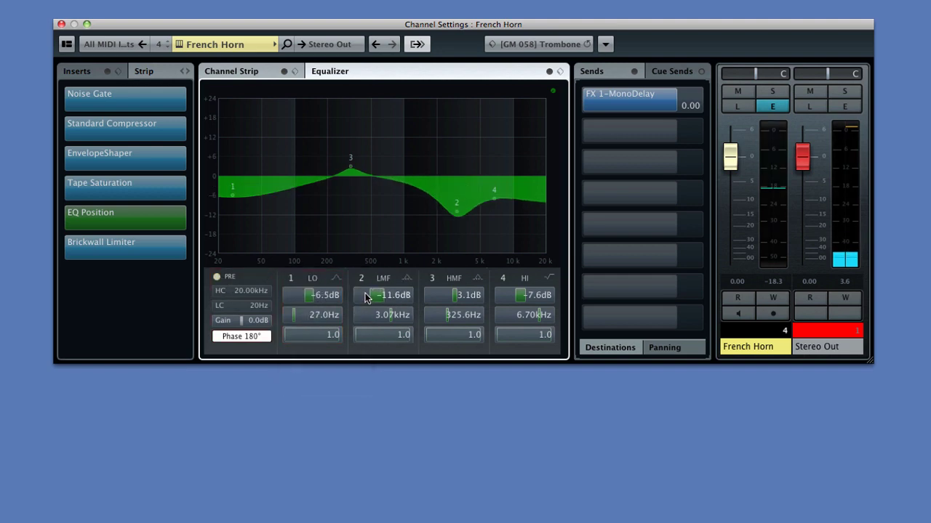
{"action": "scroll", "coordinate": [380, 294], "scroll_direction": "up", "scroll_amount": 4}
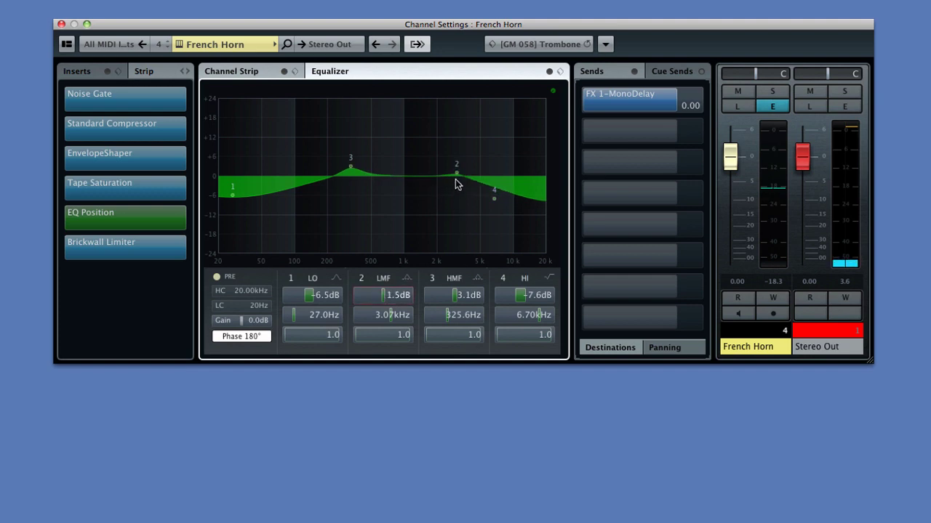
Step: Raise band 2's gain at a lower frequency and show the band controls as knobs
{"action": "left_click_drag", "start_coordinate": [457, 177], "coordinate": [432, 167]}
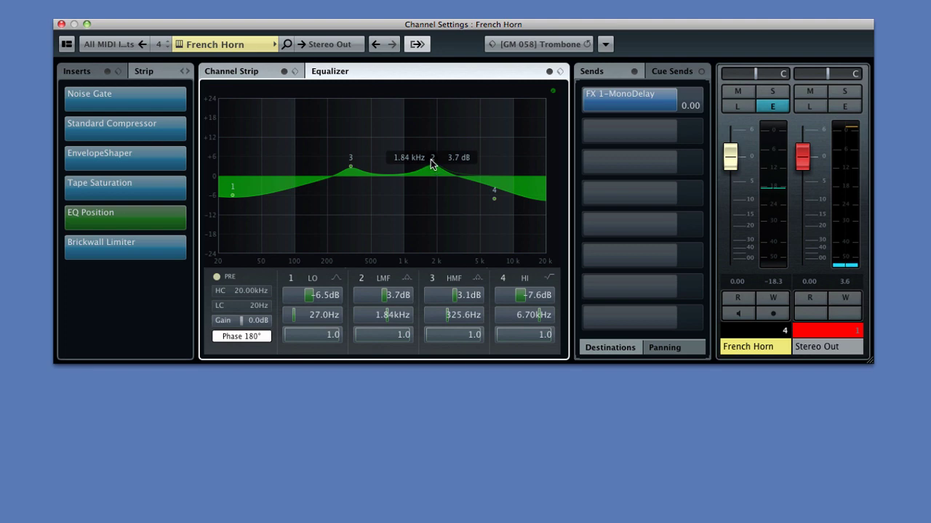
{"action": "left_click", "coordinate": [553, 93]}
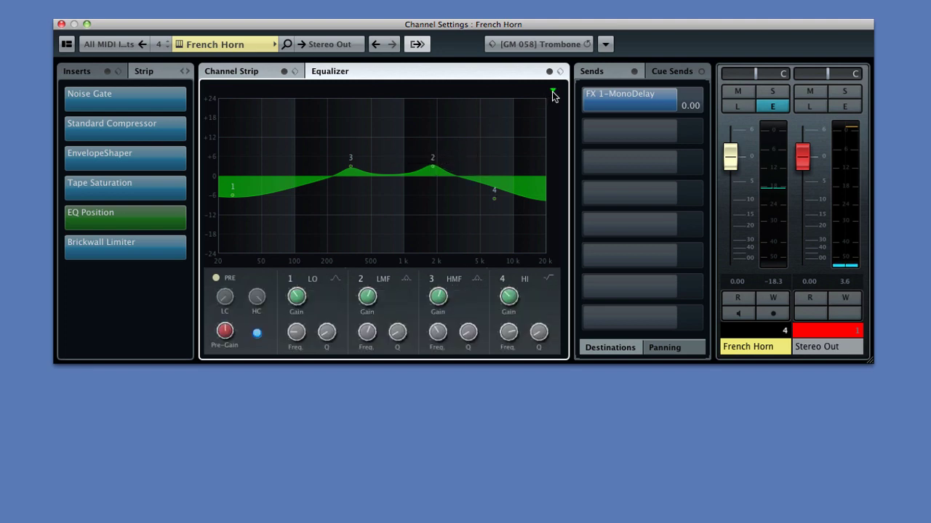
{"action": "mouse_move", "coordinate": [365, 298]}
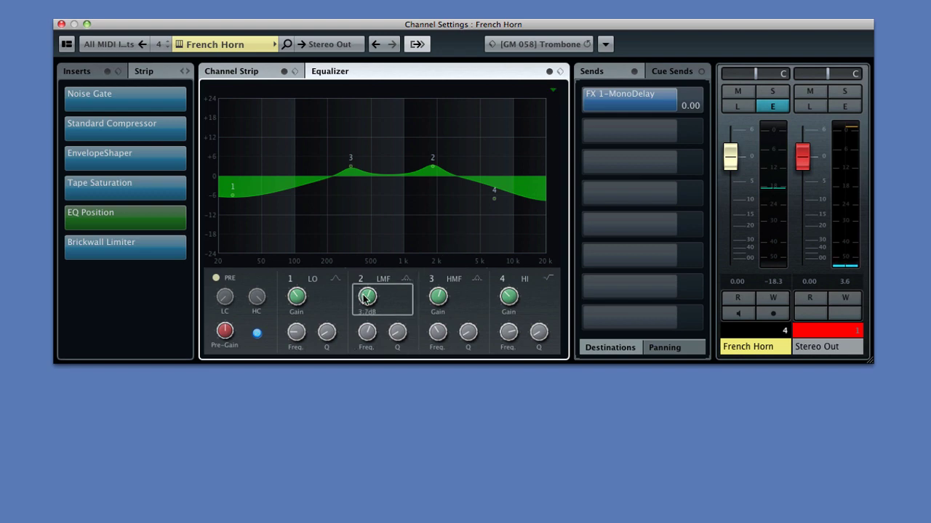
{"action": "right_click", "coordinate": [365, 298]}
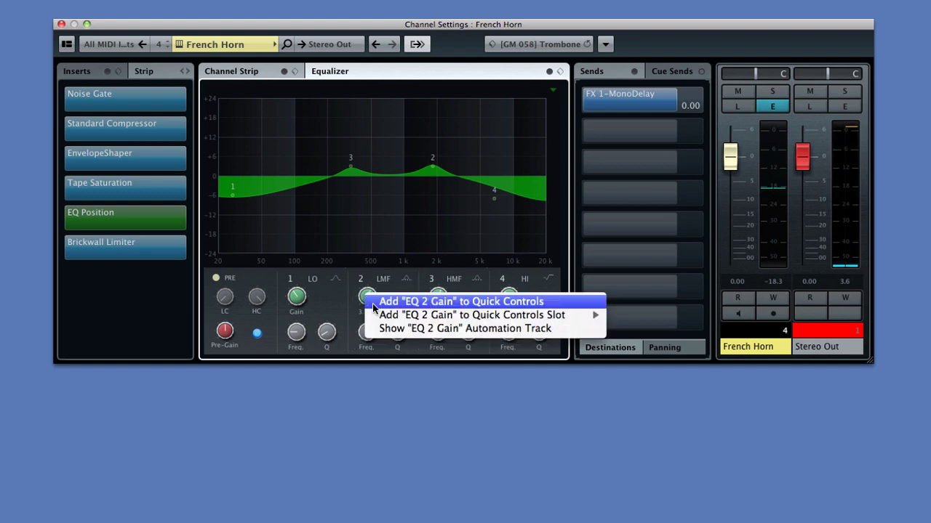
{"action": "mouse_move", "coordinate": [372, 315]}
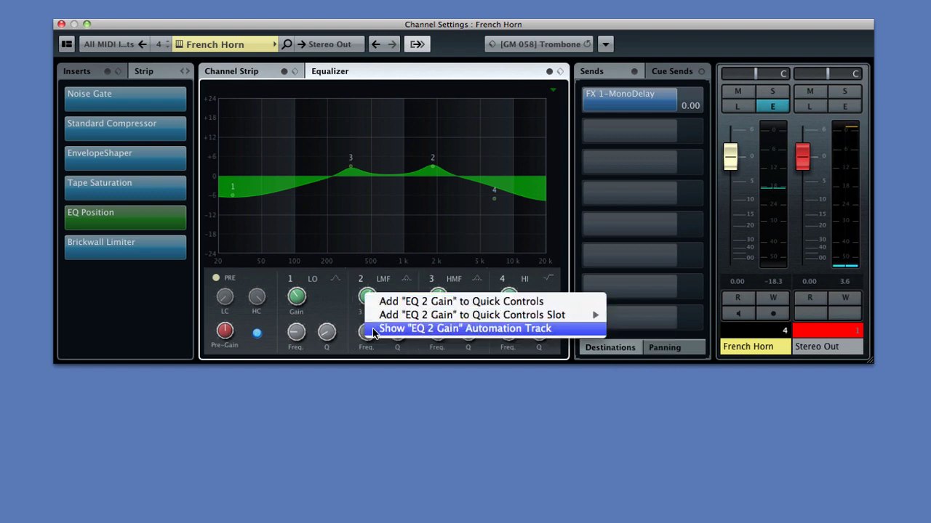
{"action": "left_click", "coordinate": [382, 255]}
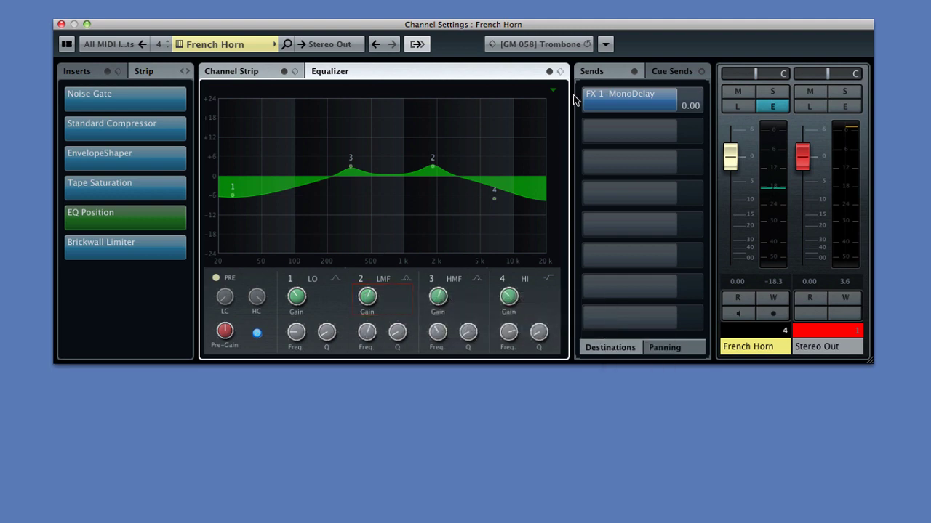
{"action": "left_click", "coordinate": [553, 91]}
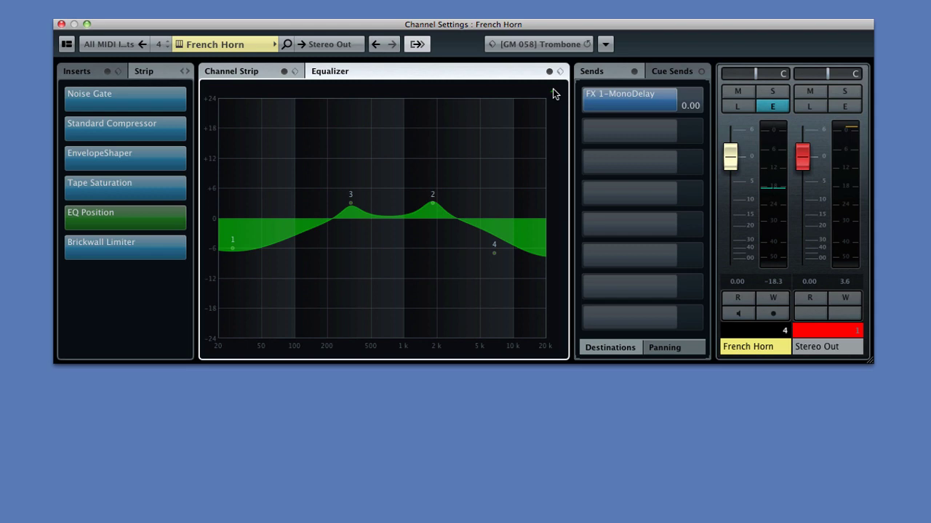
{"action": "left_click", "coordinate": [553, 92]}
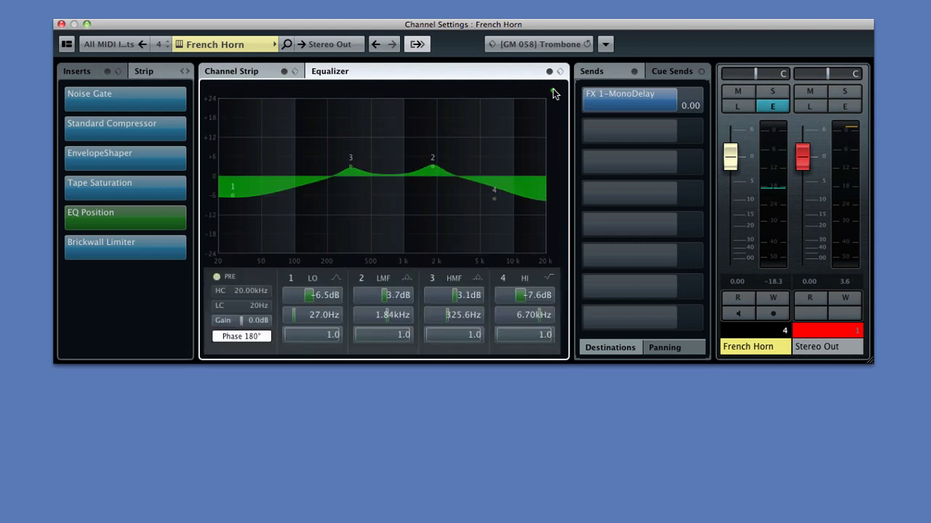
{"action": "left_click", "coordinate": [554, 93]}
{"action": "left_click", "coordinate": [553, 93]}
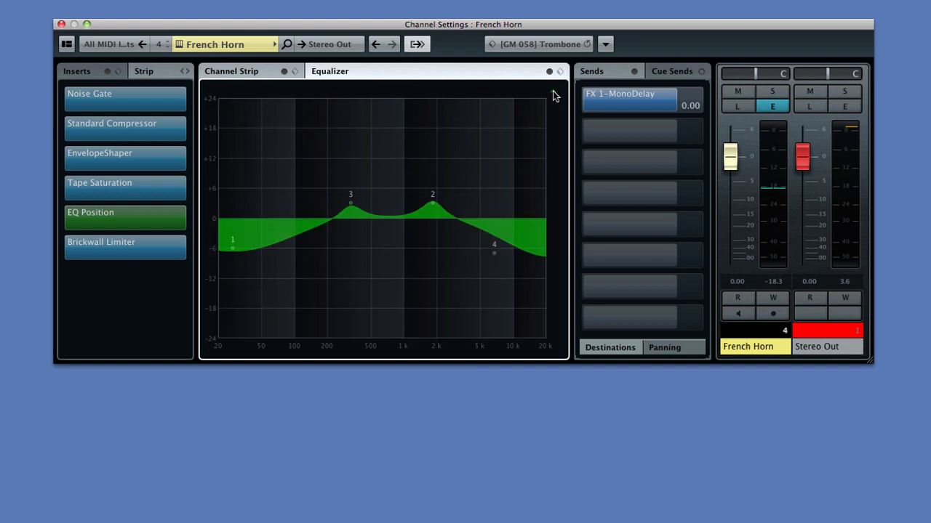
{"action": "left_click", "coordinate": [553, 93]}
{"action": "left_click", "coordinate": [554, 93]}
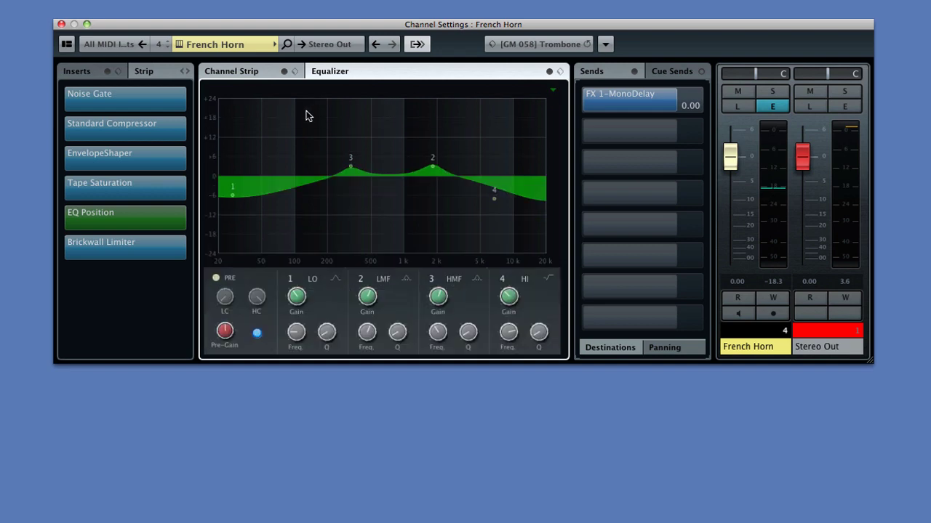
Step: Boost band 3 near 129 Hz, cut band 1 to about -16.6 dB near 149 Hz, and disable band 2
{"action": "left_click_drag", "start_coordinate": [306, 114], "coordinate": [307, 114]}
{"action": "left_click", "coordinate": [314, 230]}
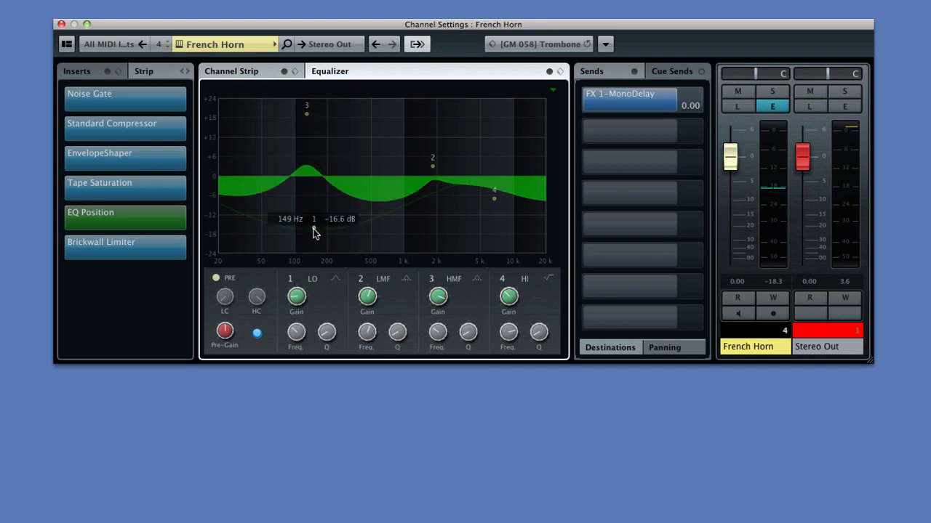
{"action": "double_click", "coordinate": [433, 167]}
{"action": "right_click", "coordinate": [390, 149]}
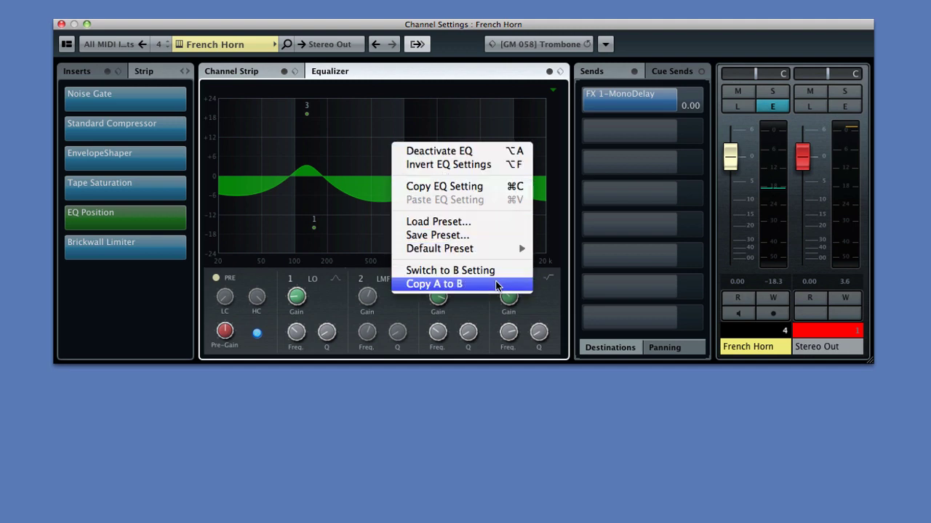
{"action": "left_click", "coordinate": [446, 105]}
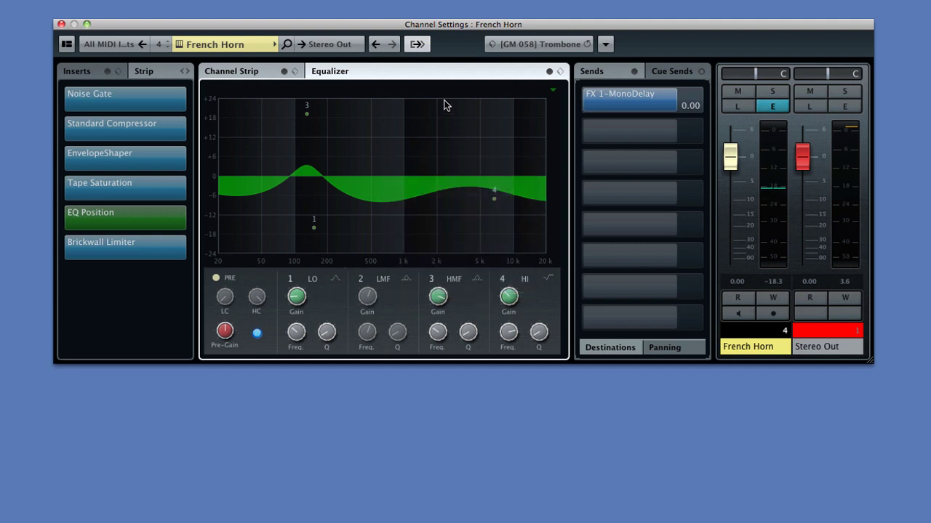
{"action": "mouse_move", "coordinate": [600, 142]}
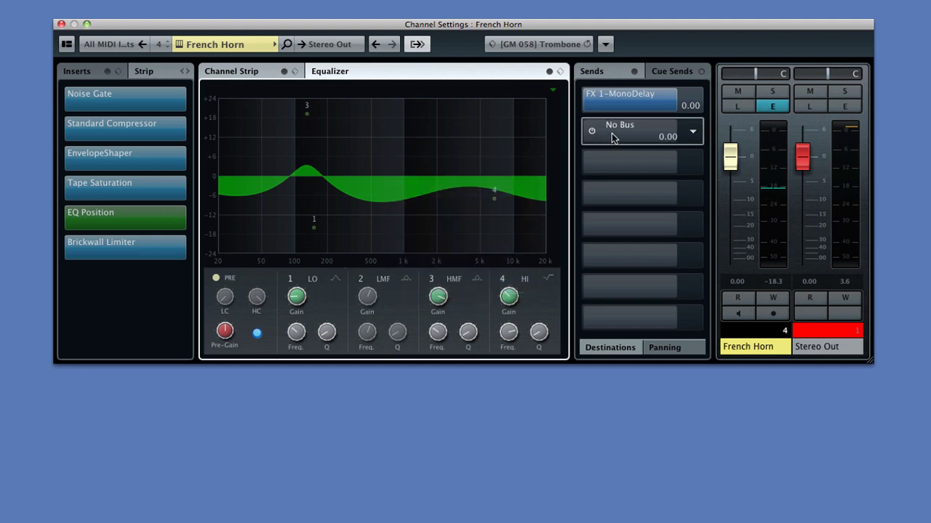
Step: Add a RoomWorks reverb FX channel on send 2 and lower its send level to -14.4 dB
{"action": "right_click", "coordinate": [612, 138]}
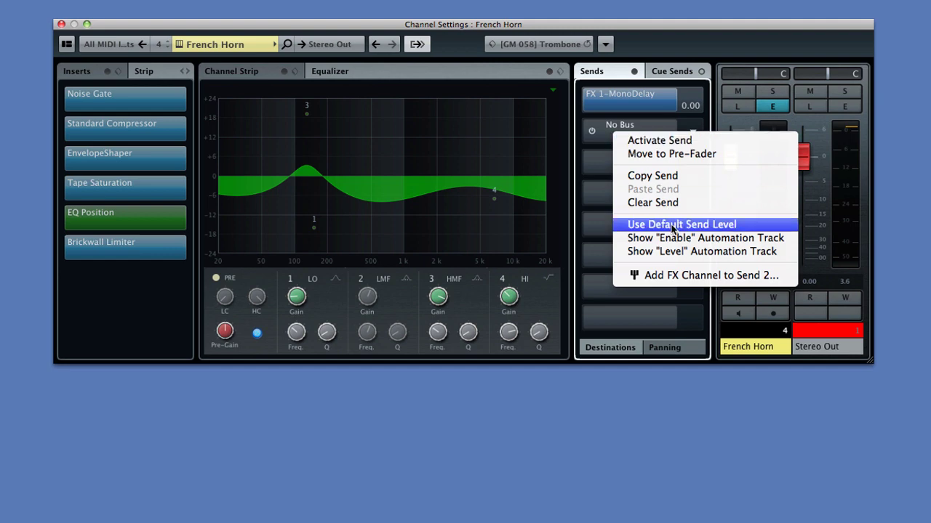
{"action": "left_click", "coordinate": [688, 276]}
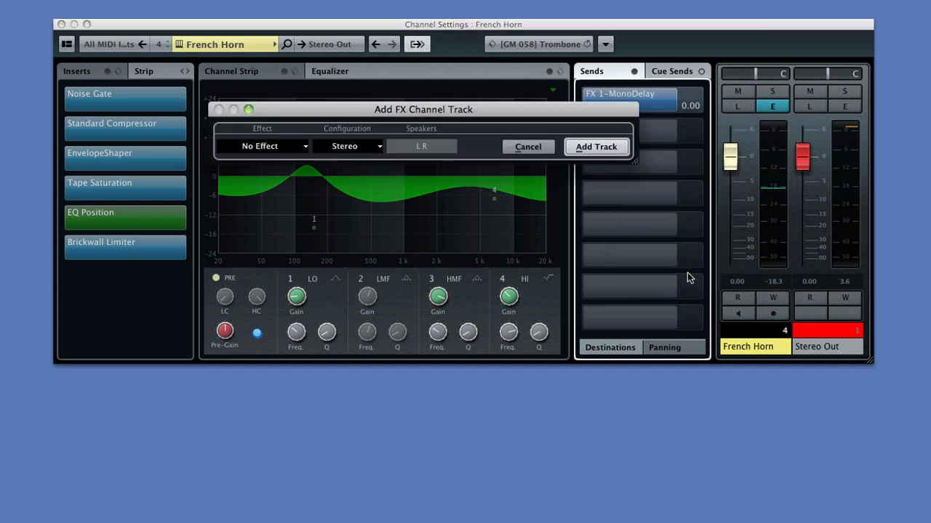
{"action": "left_click", "coordinate": [299, 147]}
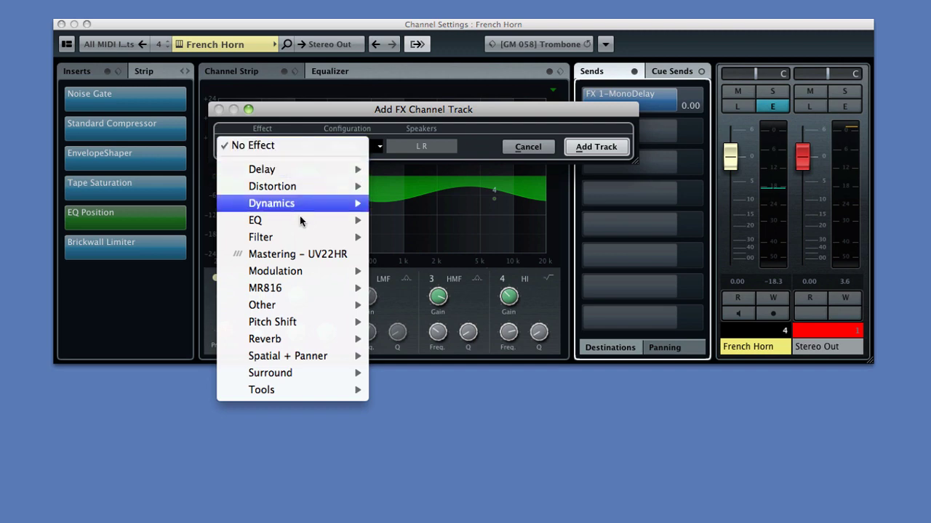
{"action": "mouse_move", "coordinate": [328, 341]}
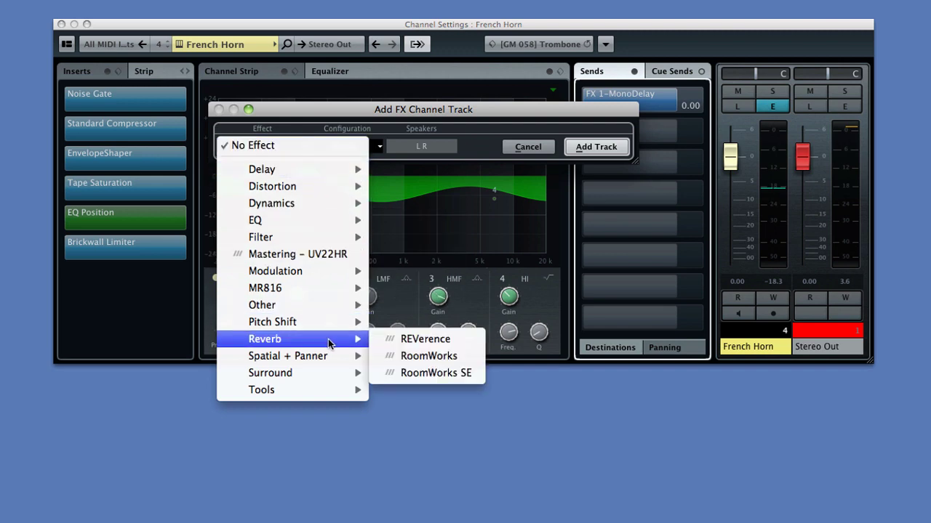
{"action": "left_click", "coordinate": [425, 356]}
{"action": "left_click", "coordinate": [586, 148]}
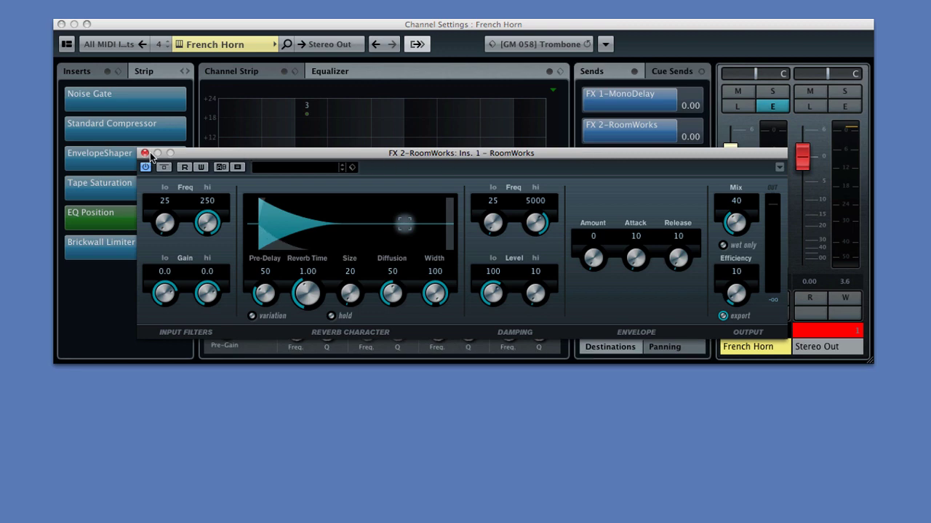
{"action": "left_click", "coordinate": [145, 153]}
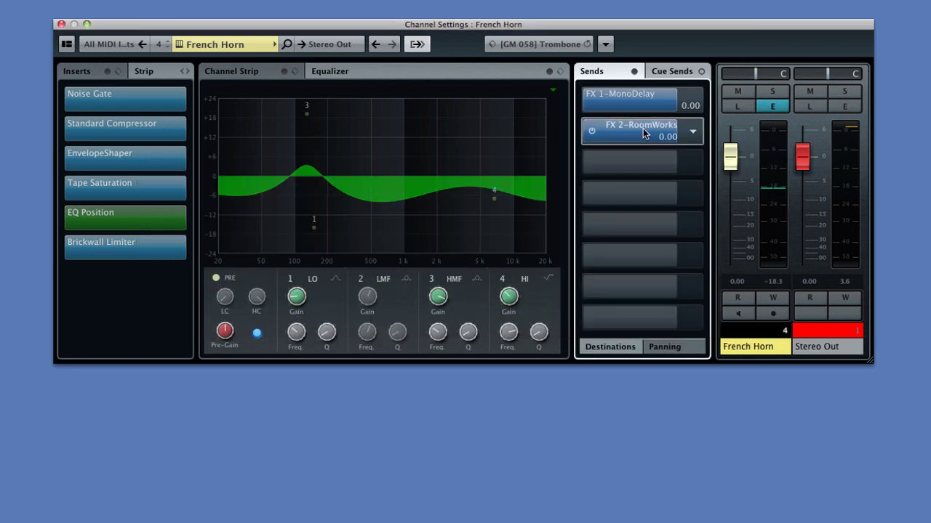
{"action": "left_click_drag", "start_coordinate": [653, 128], "coordinate": [612, 148]}
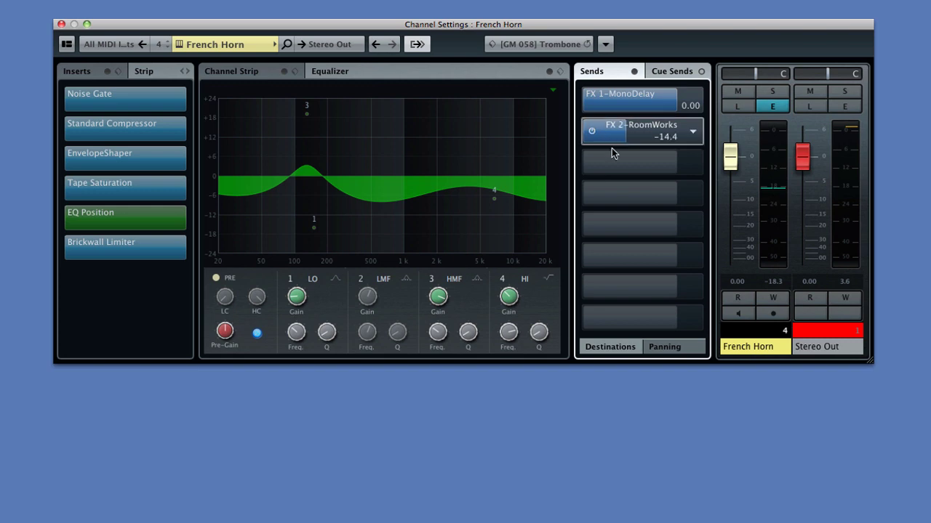
{"action": "left_click", "coordinate": [659, 352]}
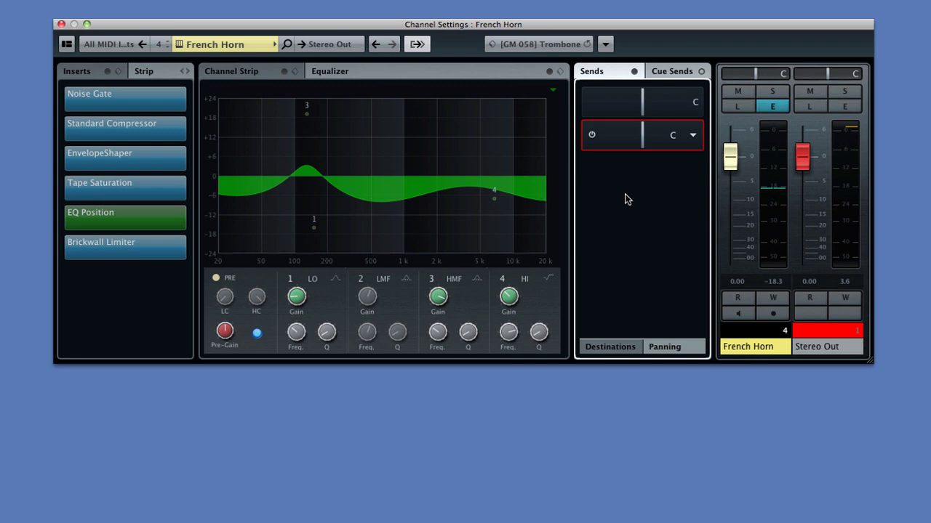
Step: Turn on cue sends 1 and 2, setting cue 1 to 3.95 and cue 2 to -26.2
{"action": "left_click", "coordinate": [617, 349]}
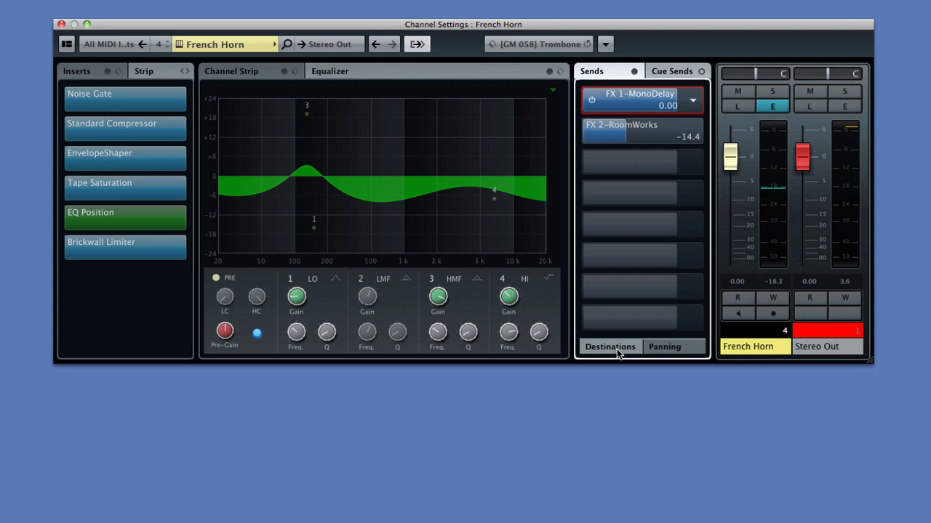
{"action": "left_click", "coordinate": [672, 70]}
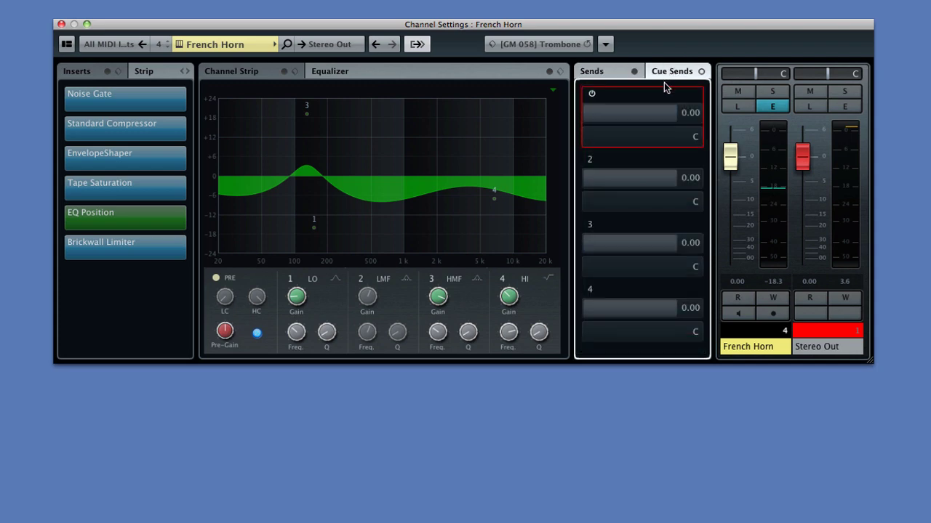
{"action": "left_click", "coordinate": [593, 95]}
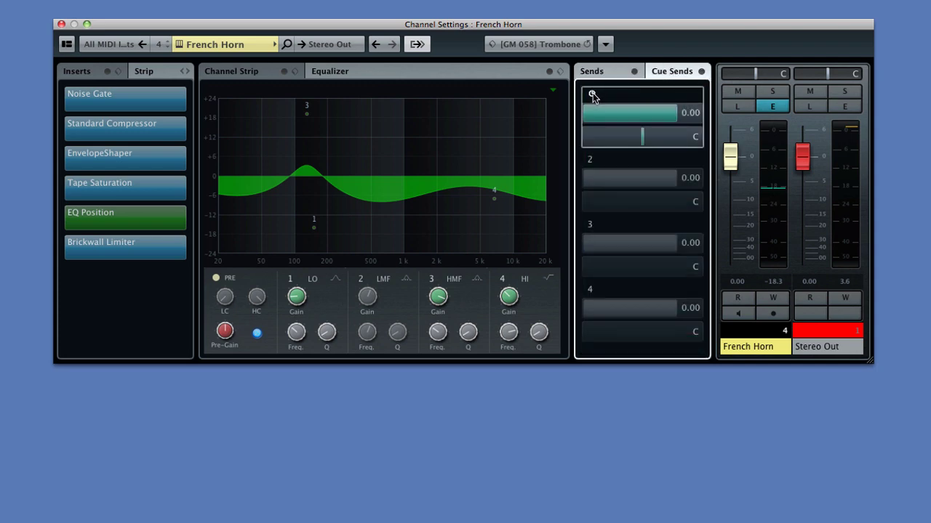
{"action": "left_click", "coordinate": [593, 160]}
{"action": "left_click_drag", "start_coordinate": [658, 184], "coordinate": [605, 184]}
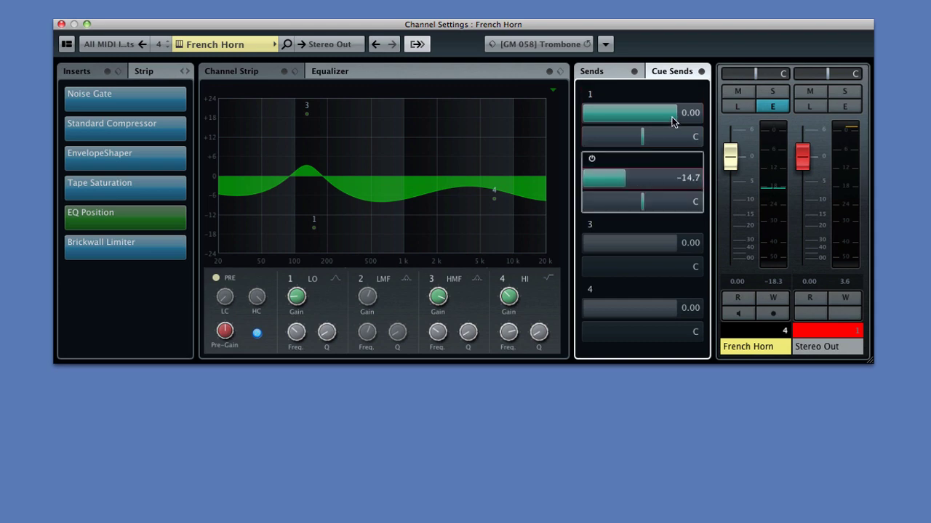
{"action": "left_click_drag", "start_coordinate": [672, 117], "coordinate": [686, 118]}
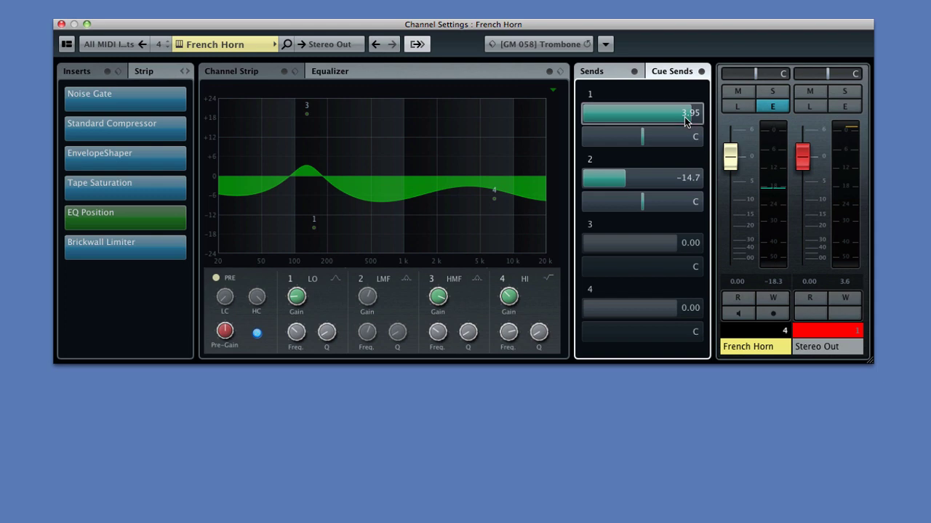
{"action": "left_click_drag", "start_coordinate": [623, 178], "coordinate": [609, 179]}
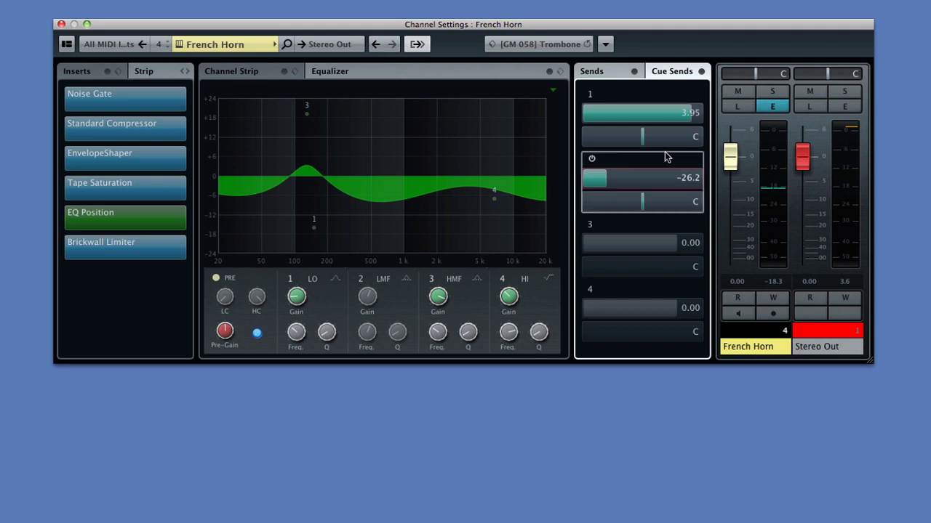
{"action": "left_click", "coordinate": [253, 76]}
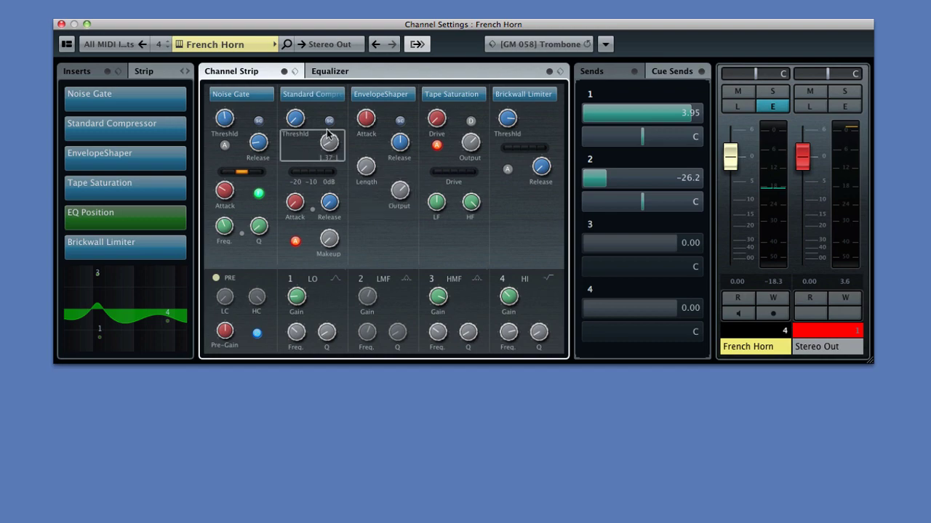
Step: Load the 'AM Acst Gtr Clean 3 Warm Rock' channel strip preset
{"action": "left_click", "coordinate": [294, 72]}
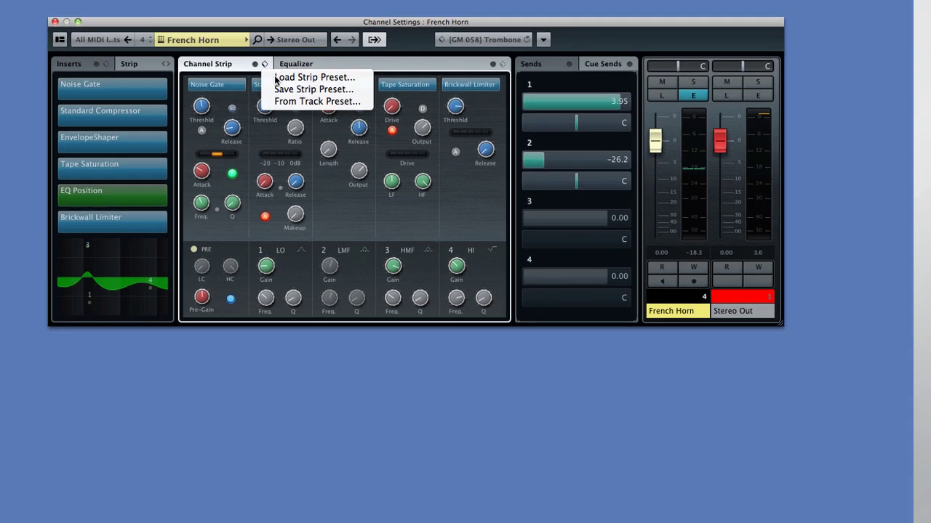
{"action": "left_click", "coordinate": [309, 86]}
{"action": "left_click", "coordinate": [339, 232]}
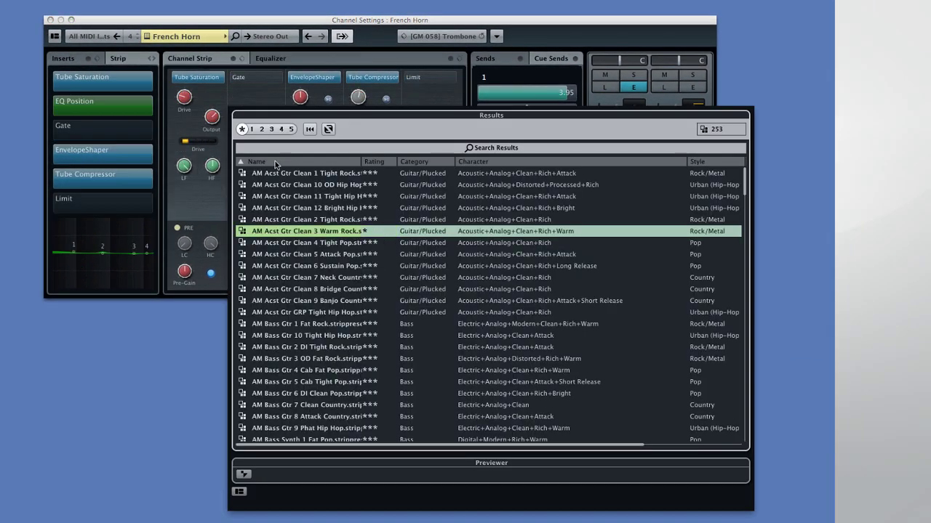
{"action": "left_click", "coordinate": [282, 108]}
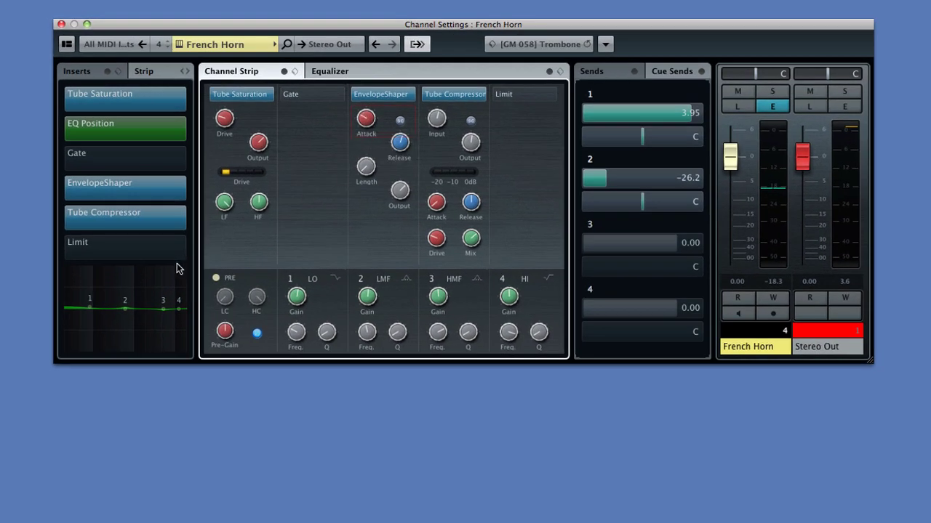
Step: Move EQ band 2 to about 1.22 kHz and cut band 3 to -5.5 dB at 4.94 kHz
{"action": "mouse_move", "coordinate": [129, 310]}
{"action": "left_click_drag", "start_coordinate": [130, 310], "coordinate": [79, 318]}
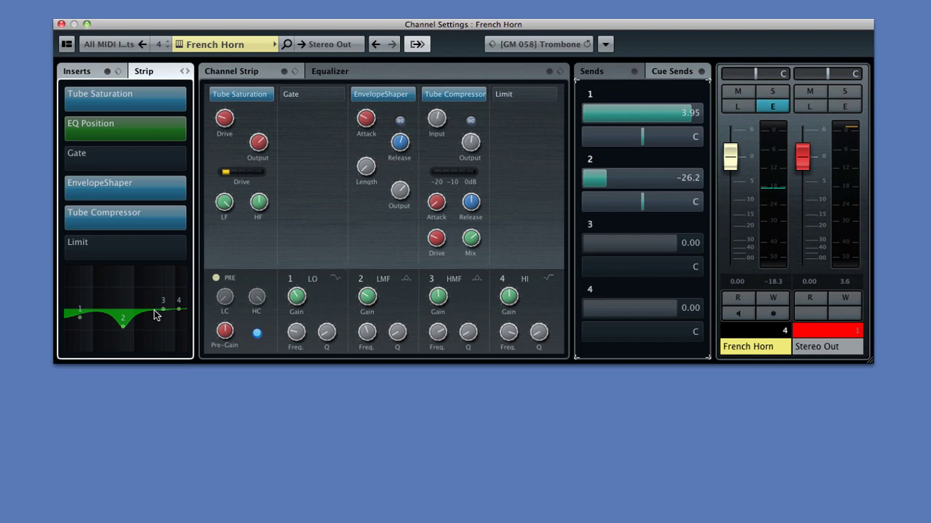
{"action": "left_click_drag", "start_coordinate": [163, 308], "coordinate": [162, 317]}
Step: Show the Stereo Out strip, lower its level to about -4.76, then hide it again
{"action": "left_click", "coordinate": [417, 45]}
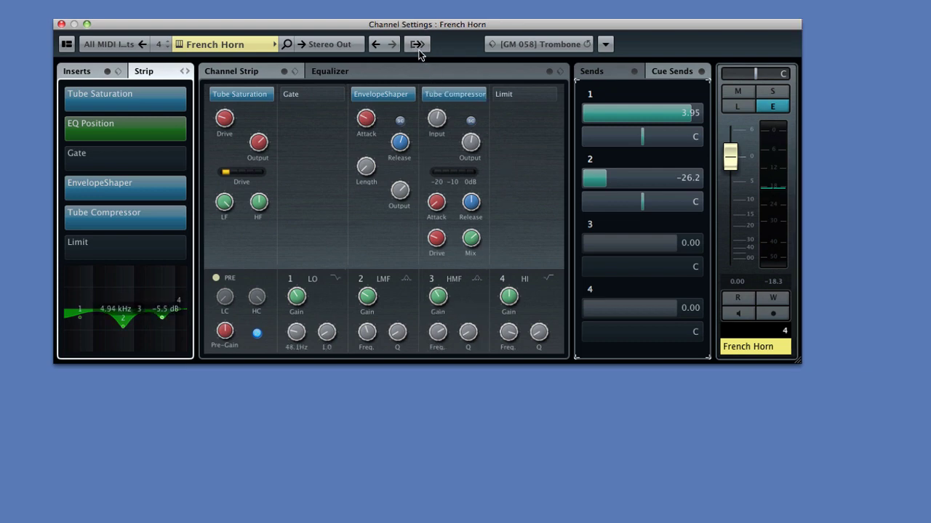
{"action": "left_click", "coordinate": [417, 44]}
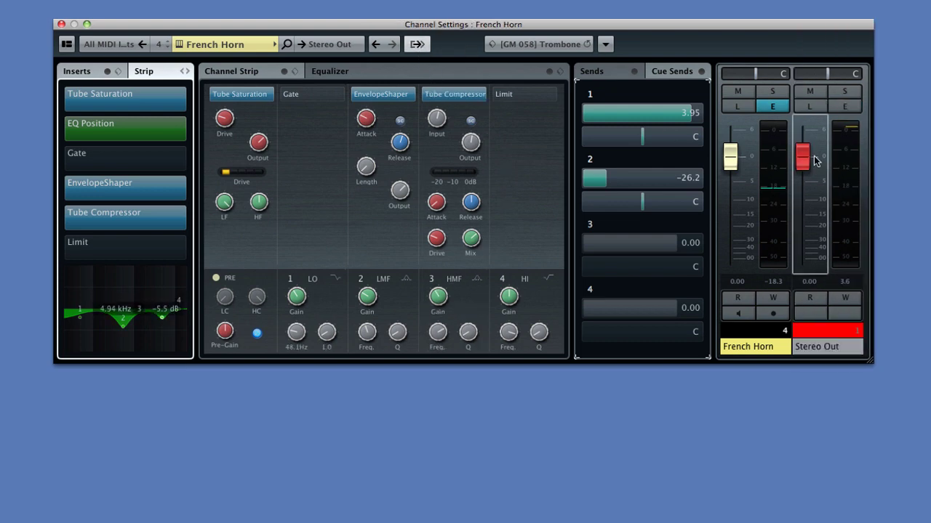
{"action": "left_click_drag", "start_coordinate": [803, 155], "coordinate": [800, 181]}
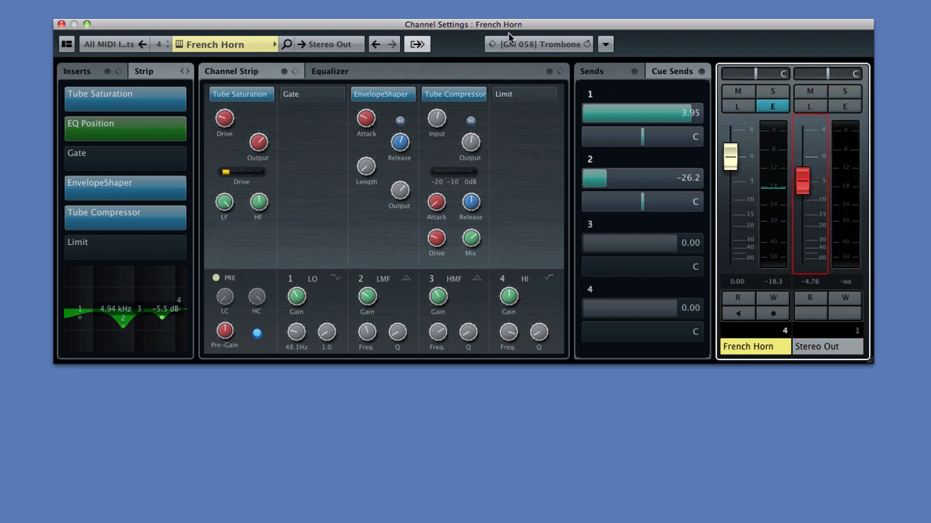
{"action": "left_click", "coordinate": [417, 45]}
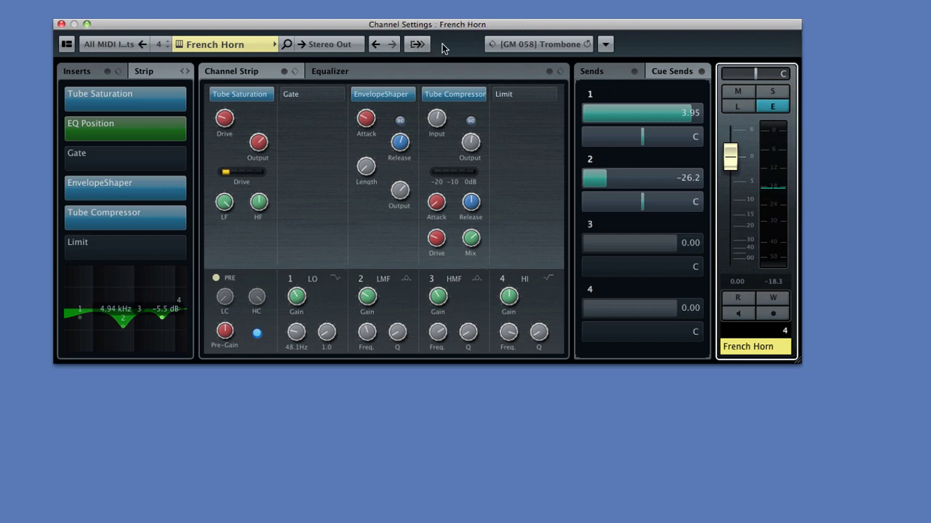